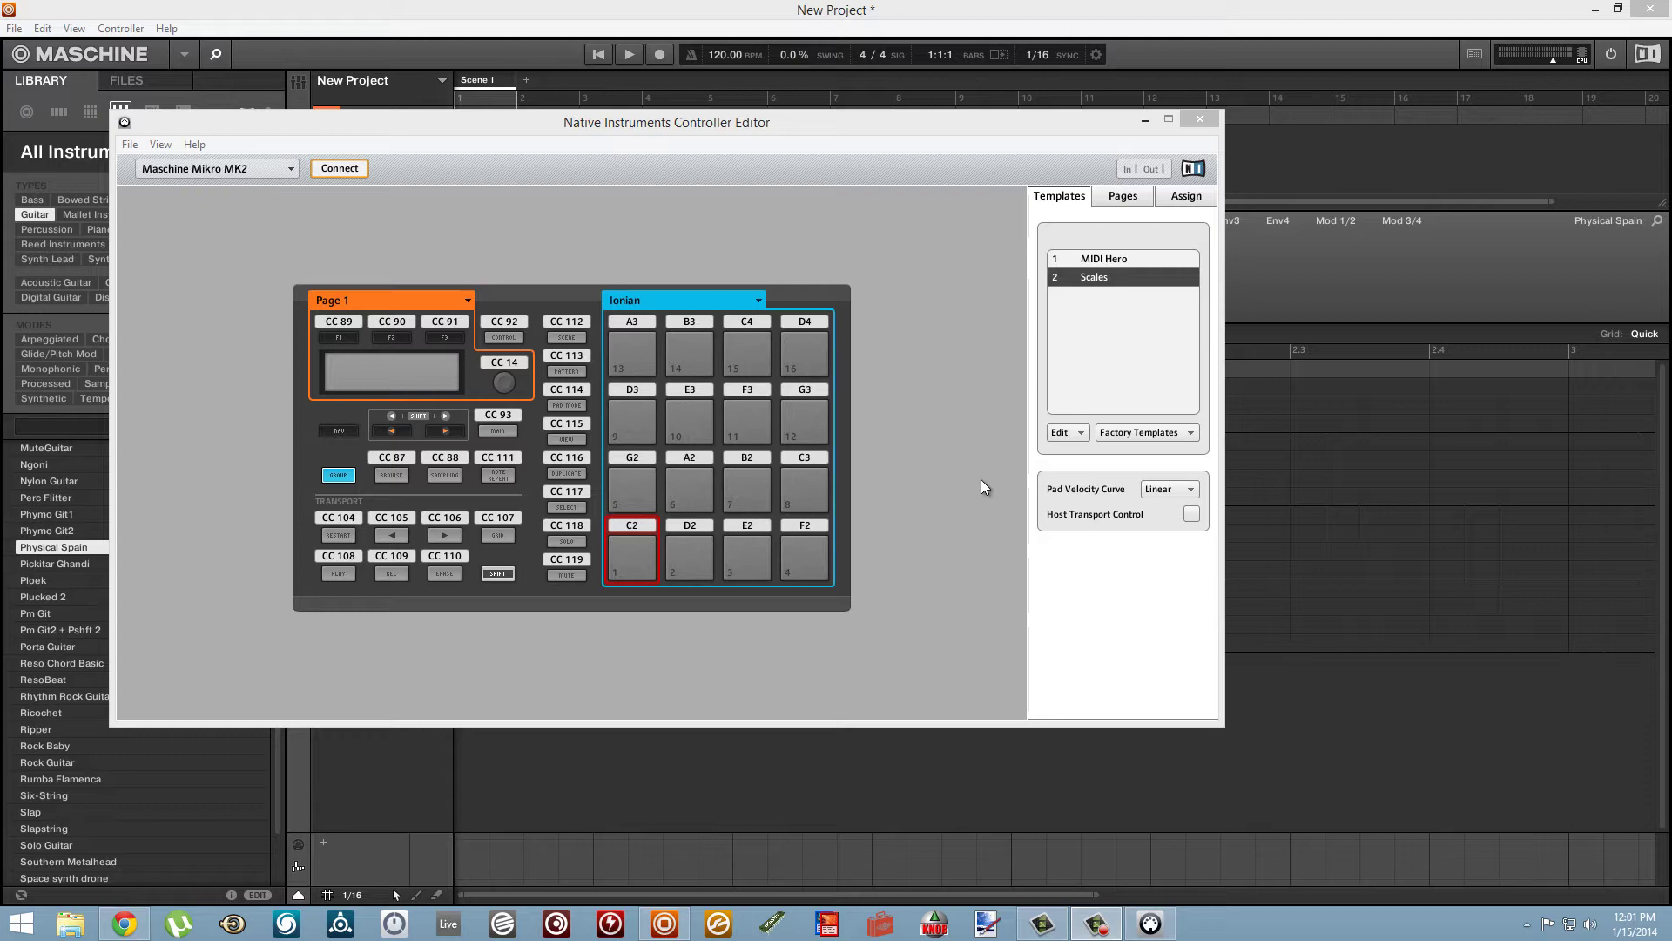
Create a new blank Template 3 in the Controller Editor.
click(1032, 587)
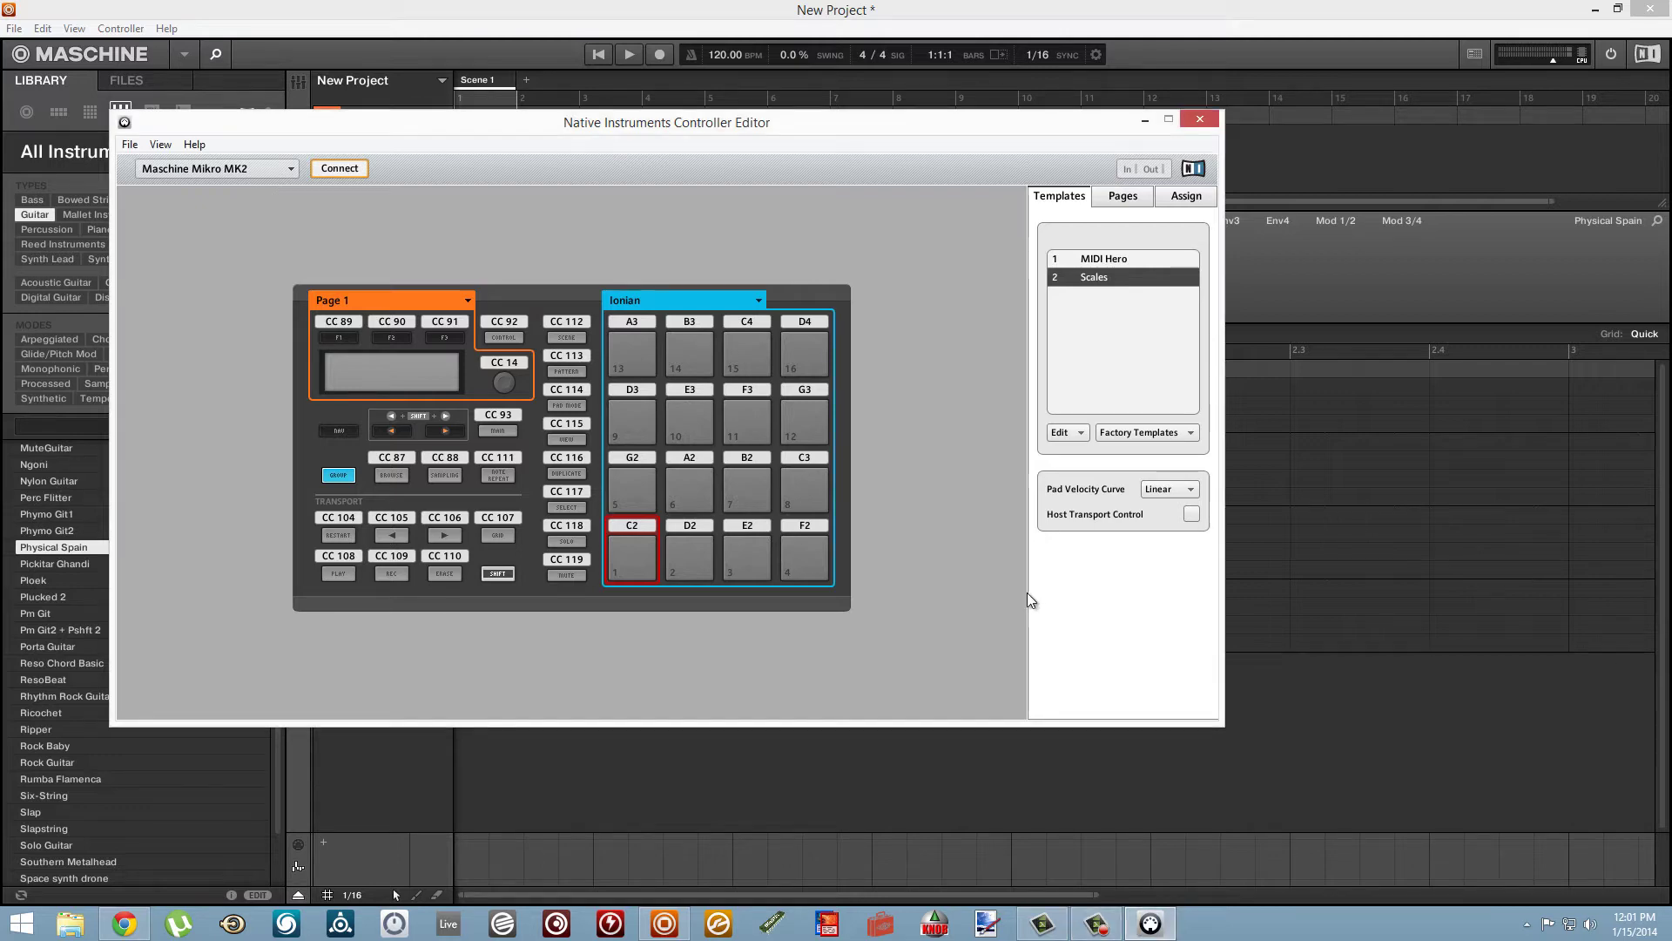
click(1066, 435)
click(1063, 451)
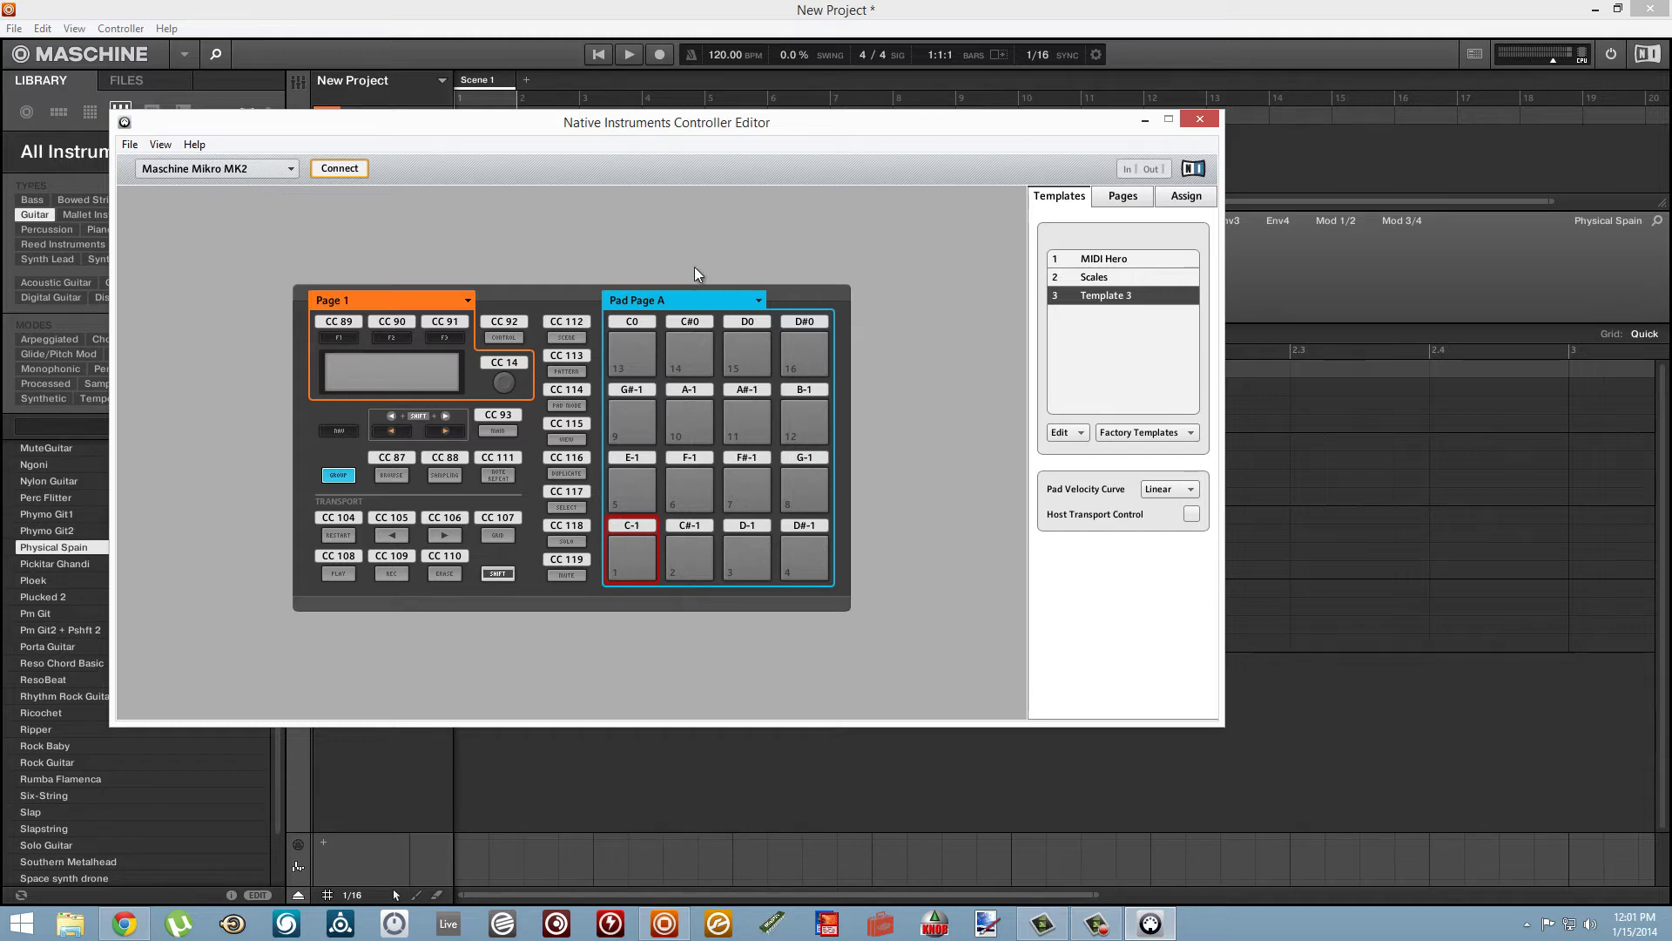
Set Template 3's pads to Pad Page E (C3–D#4) and show pad 1's assignment settings.
click(688, 300)
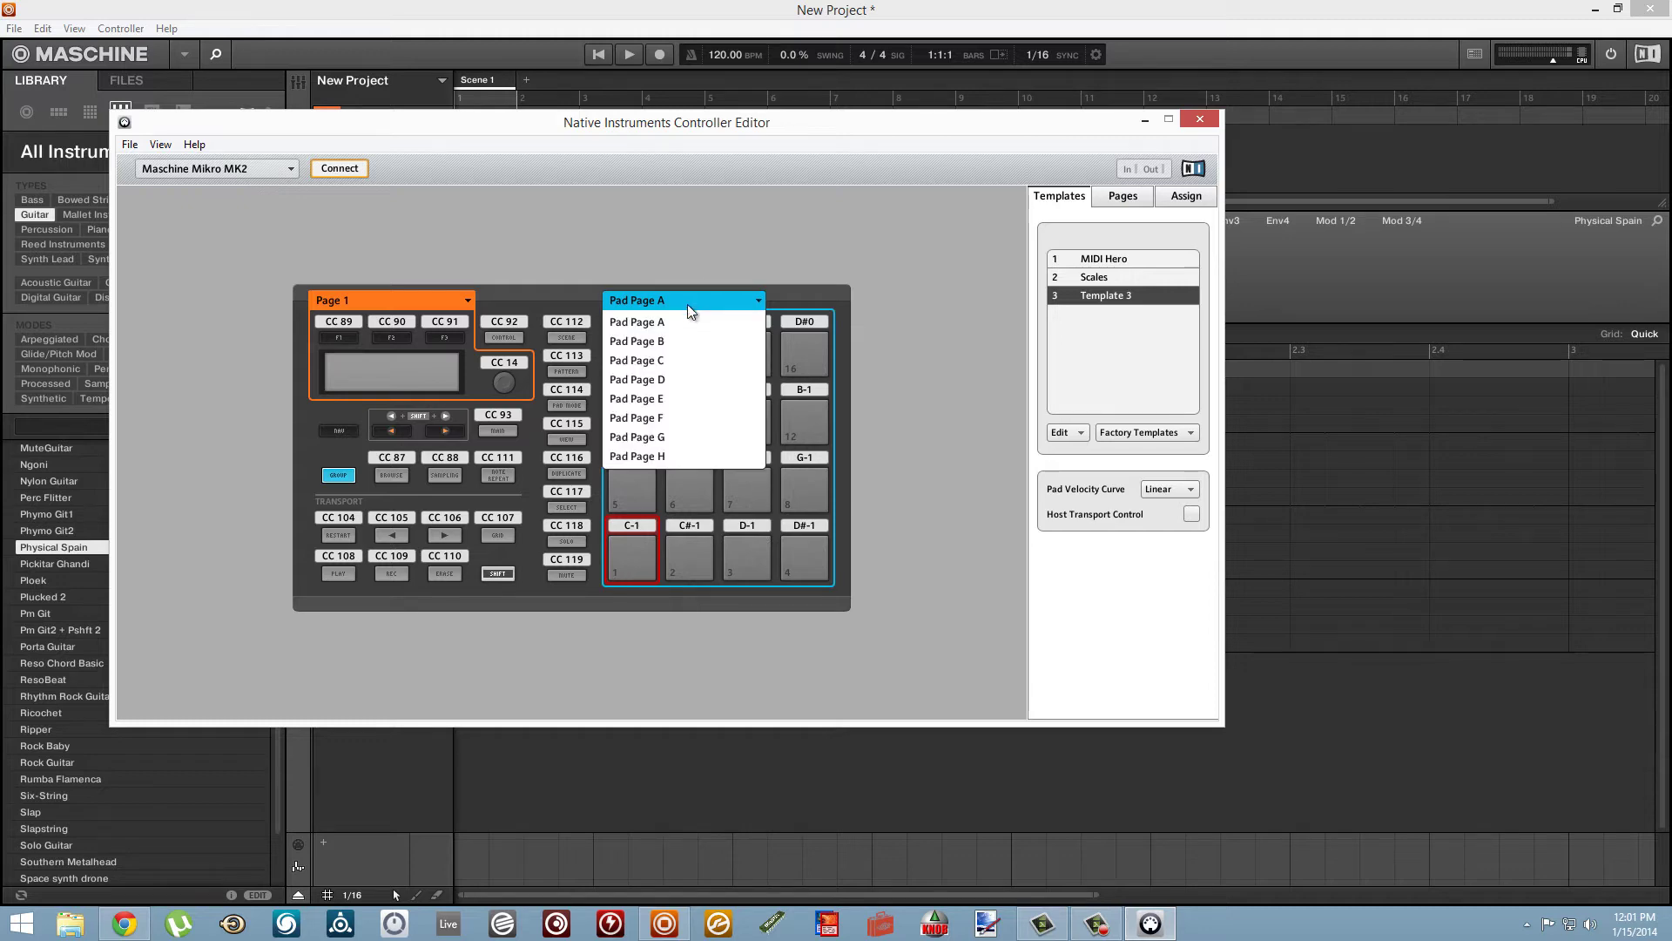
click(669, 396)
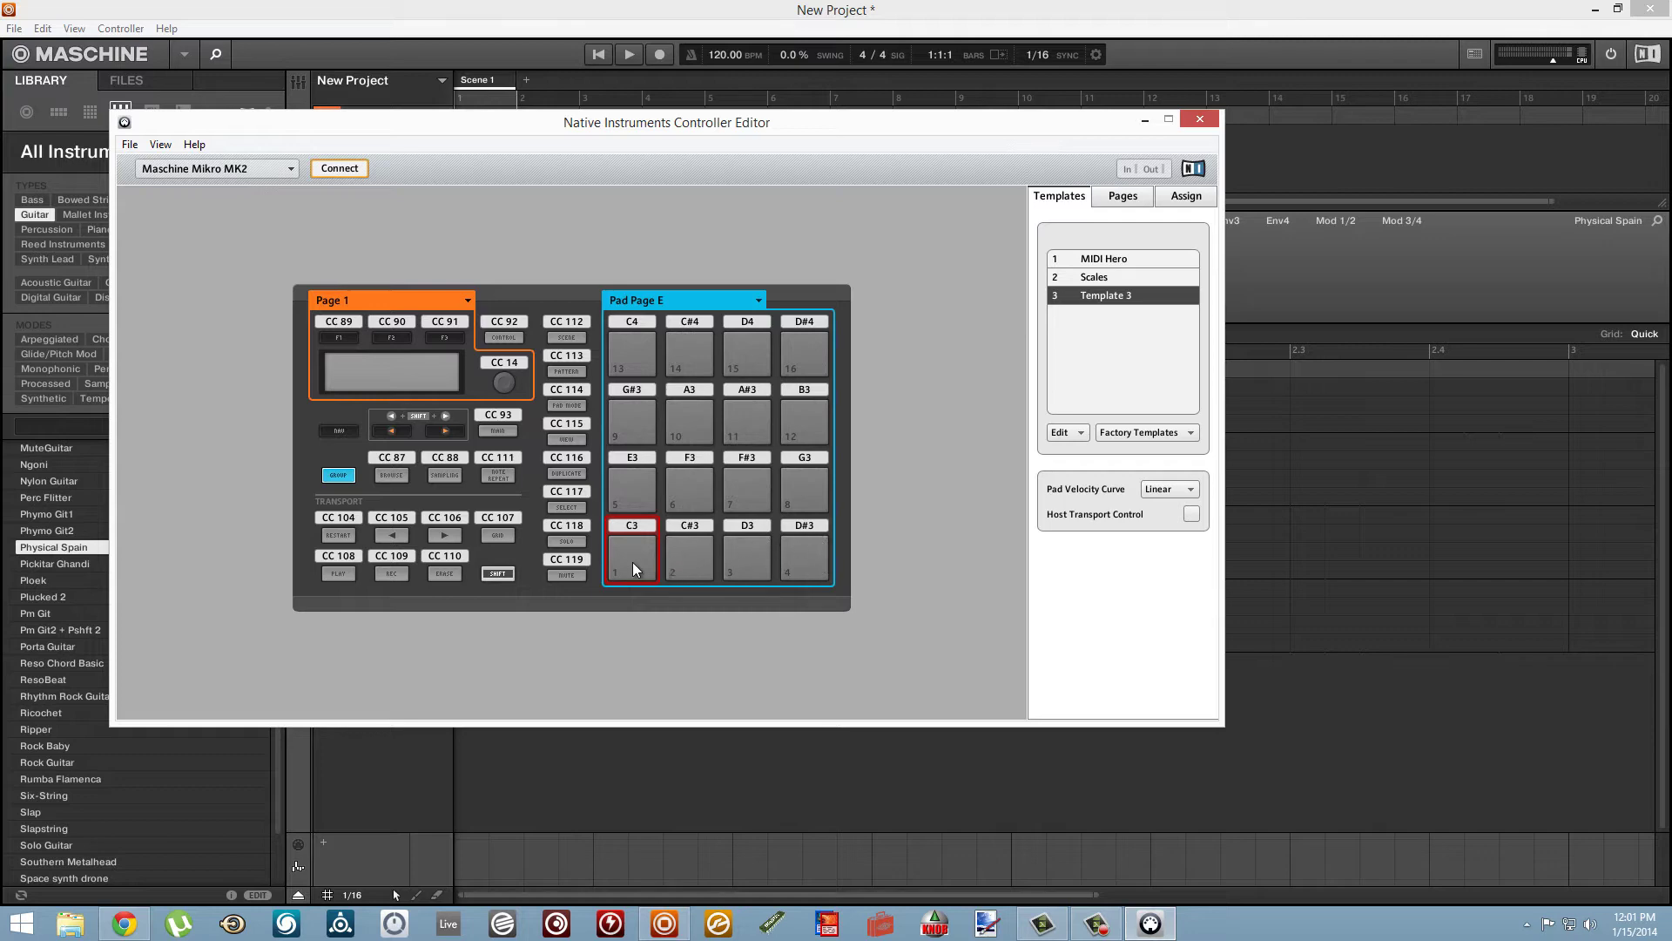
click(1179, 199)
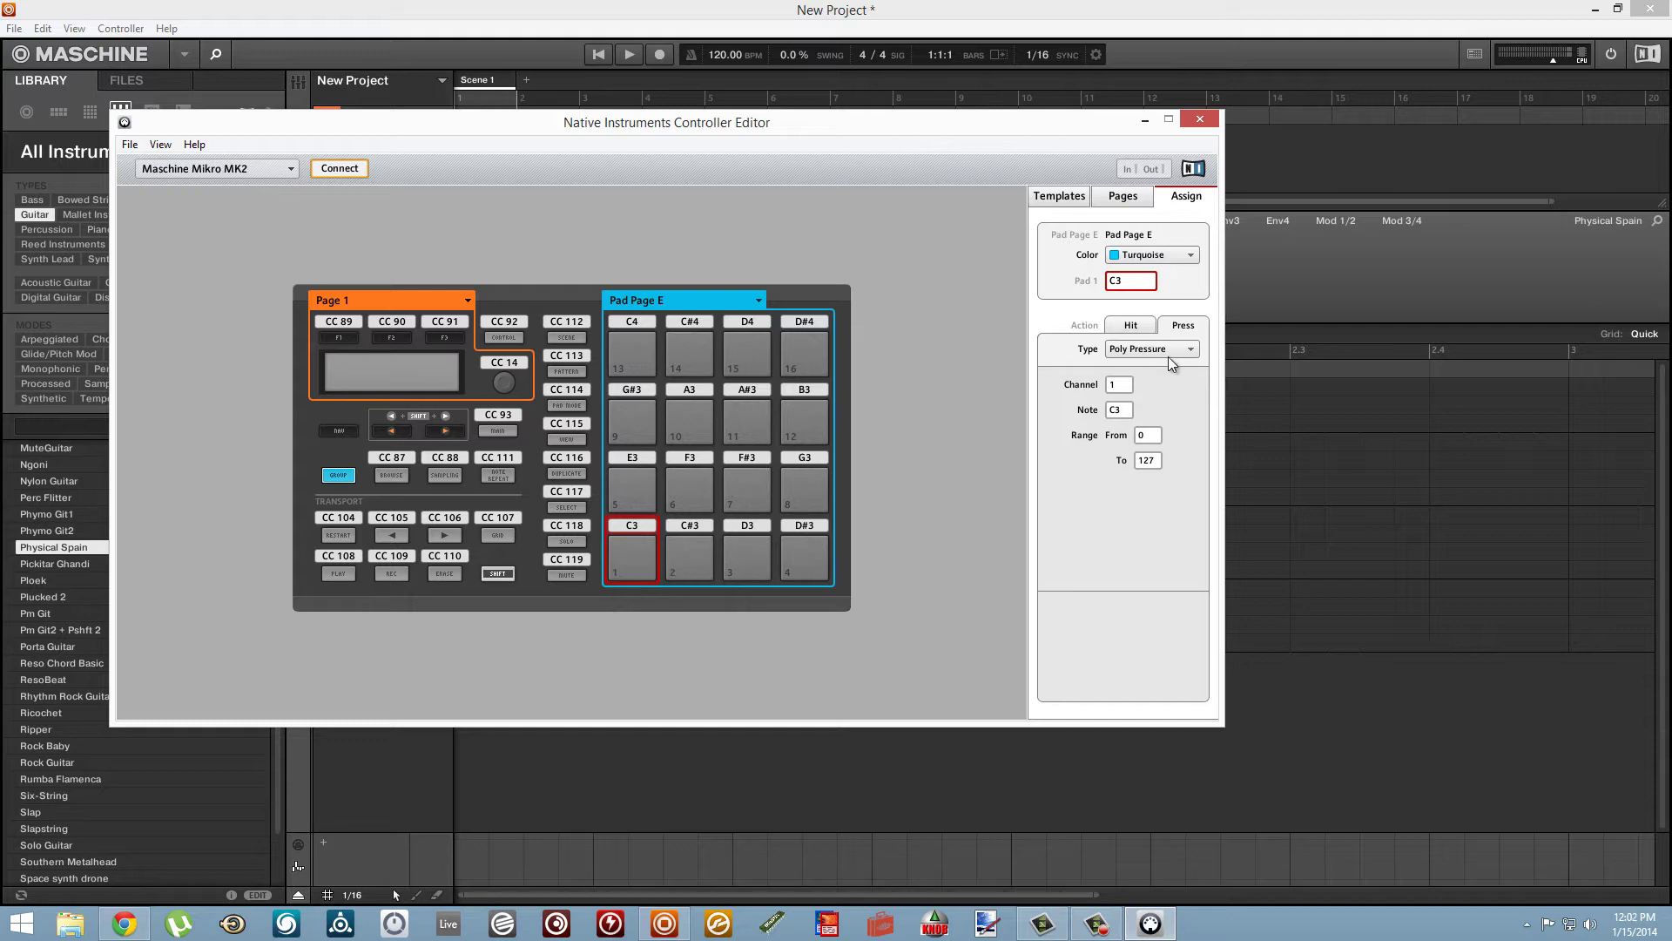
Select pad 1 (C3) and bring up the message Type list for its Press action.
click(1135, 328)
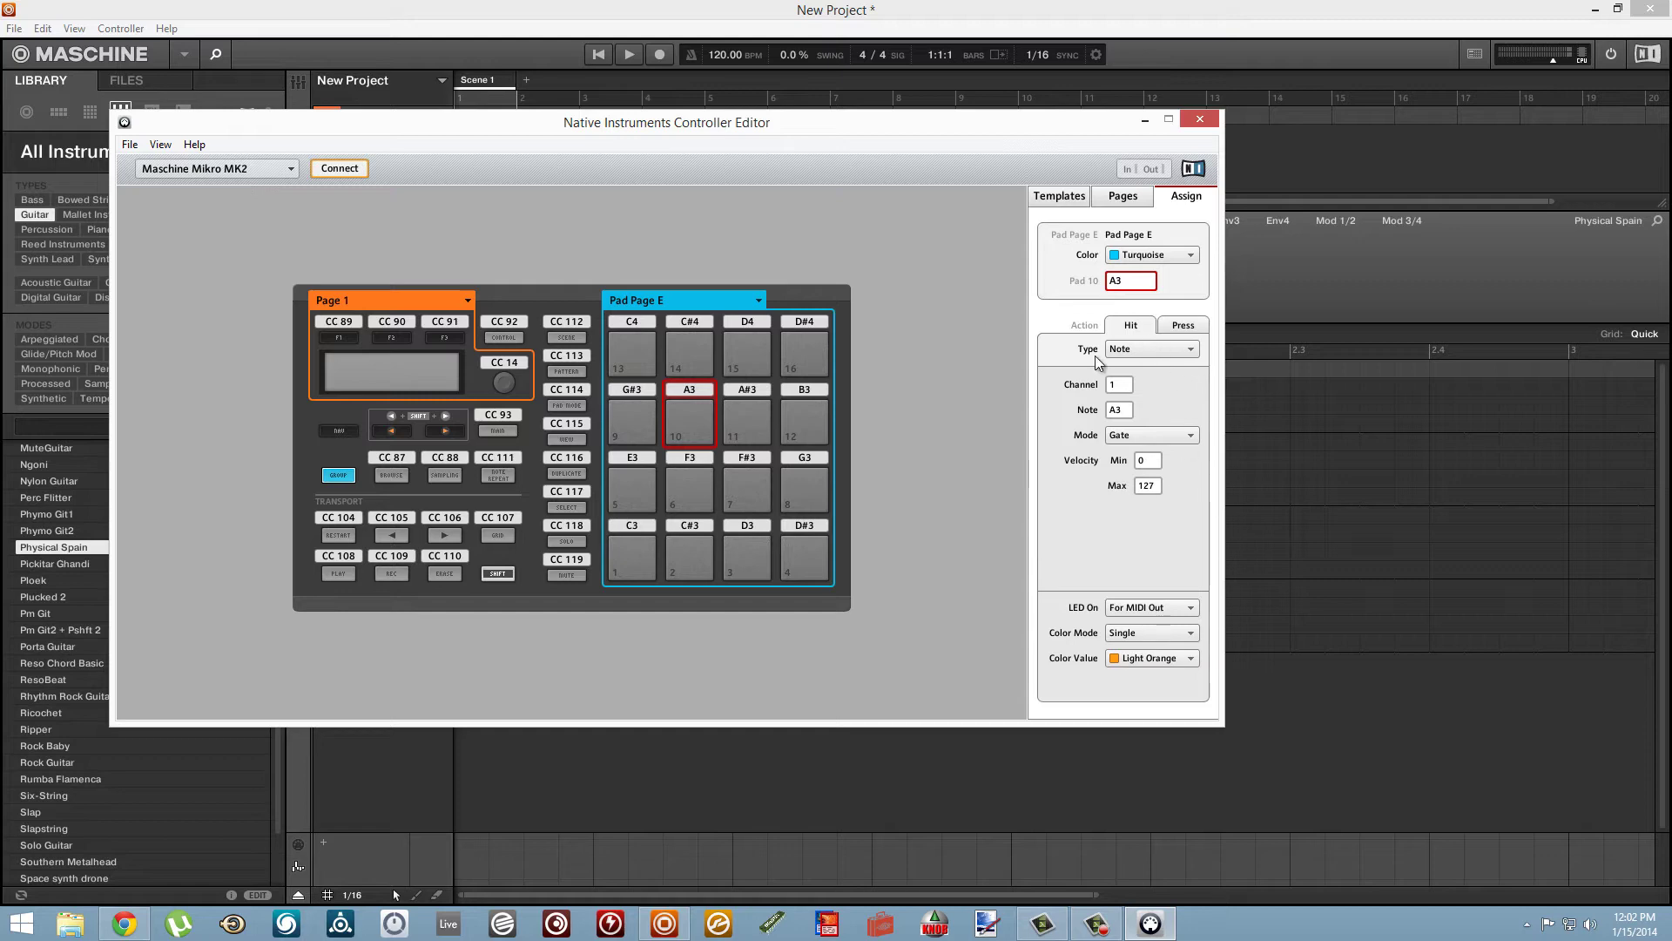
click(632, 567)
click(1187, 326)
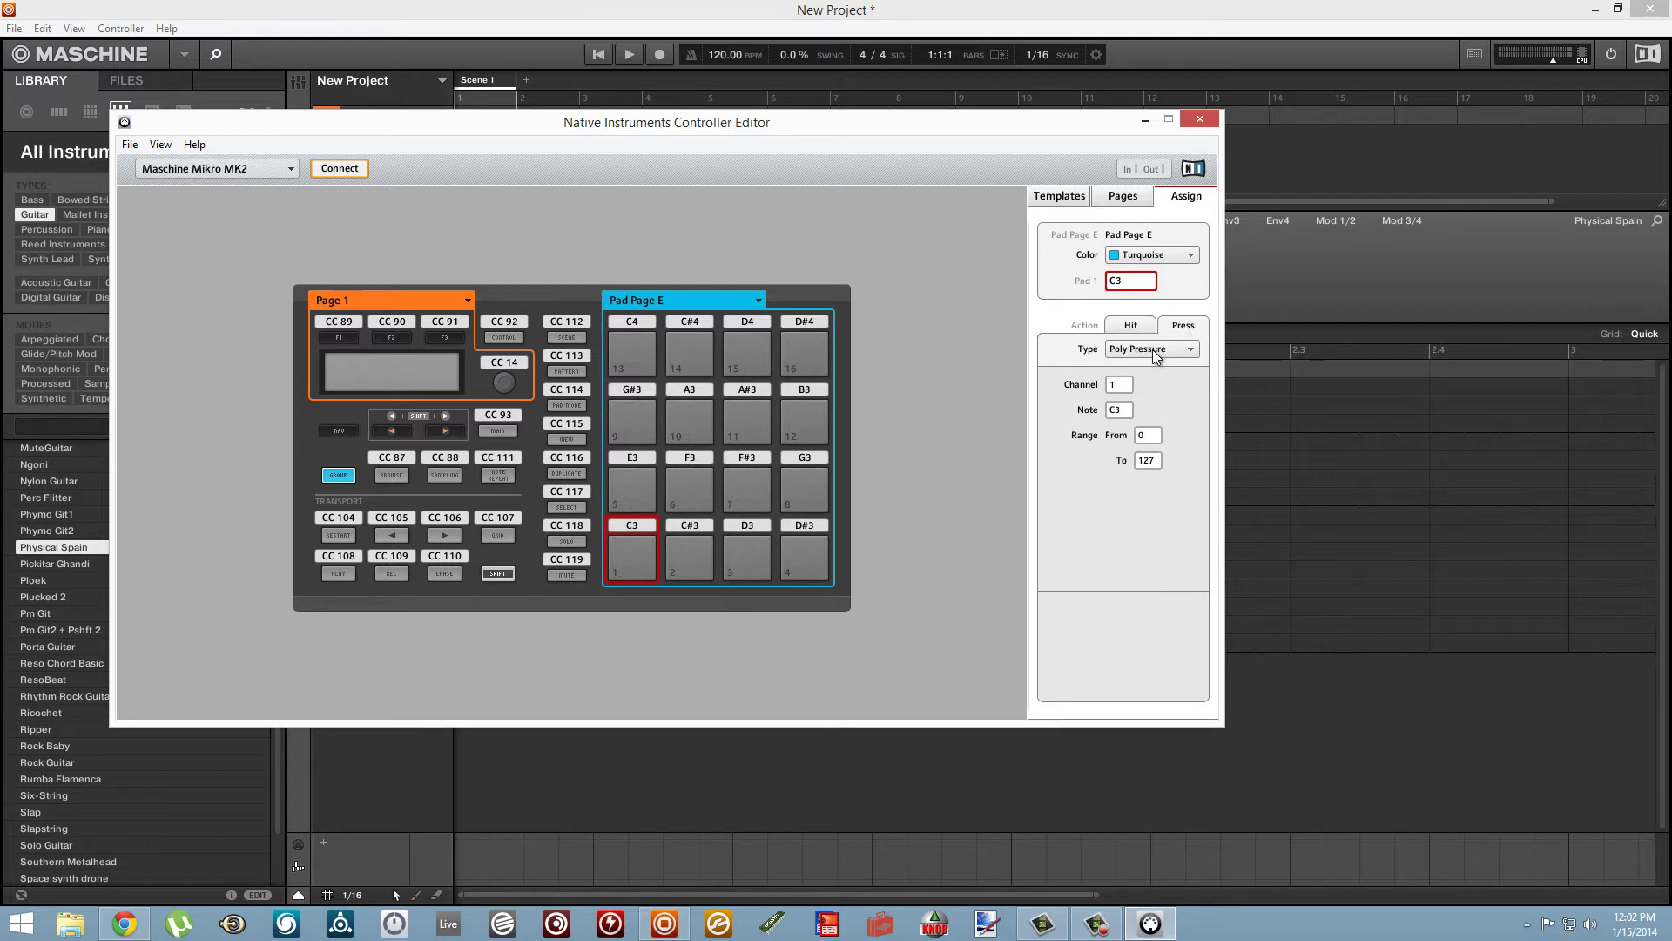
click(1157, 352)
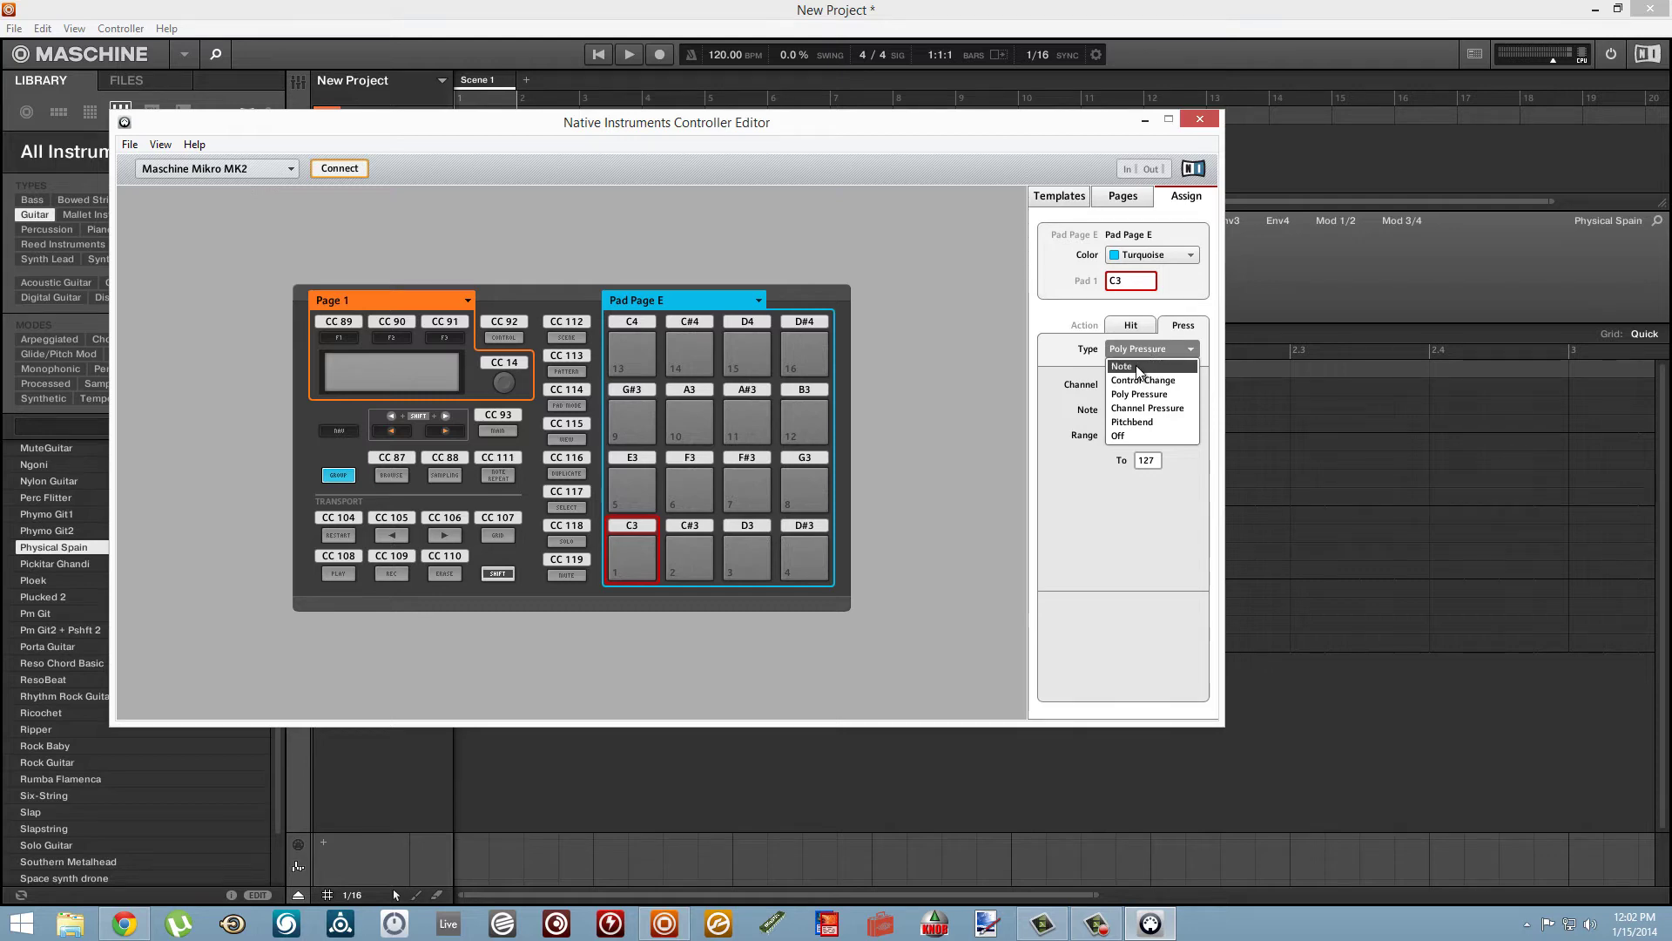
Make pad 1's Press action a Note message on G3 with value 100.
click(1150, 366)
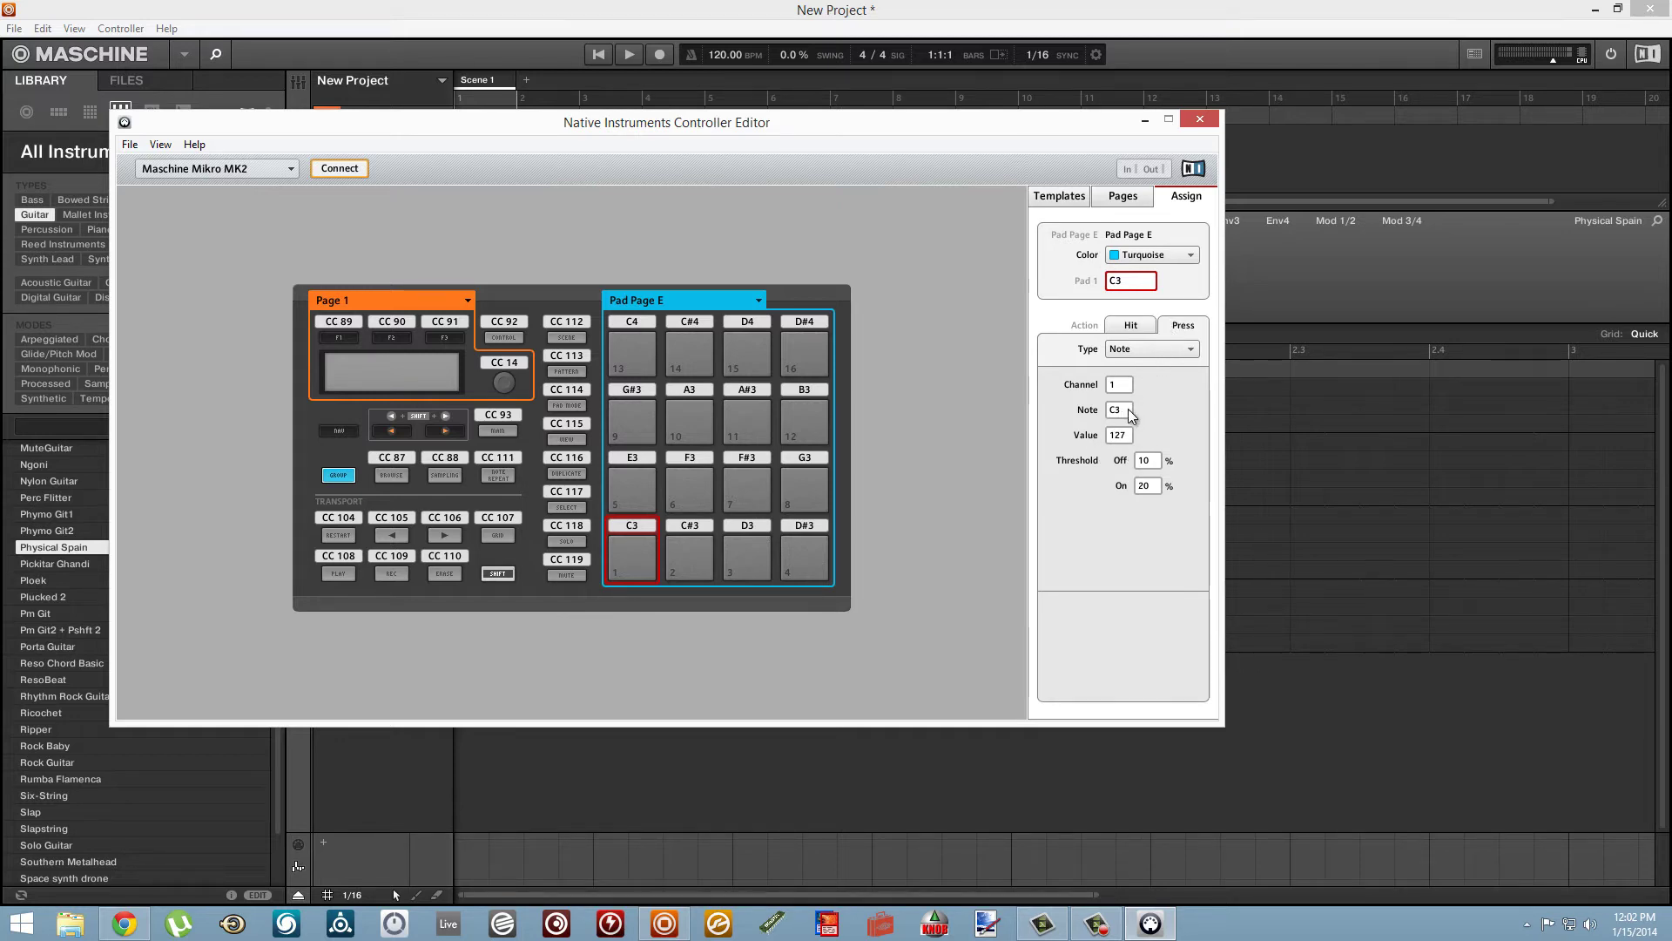
drag(1126, 410, 1131, 397)
drag(1125, 433, 1156, 503)
Adjust pad 1's Press thresholds, setting the On threshold to about 69%.
drag(1155, 502, 1160, 471)
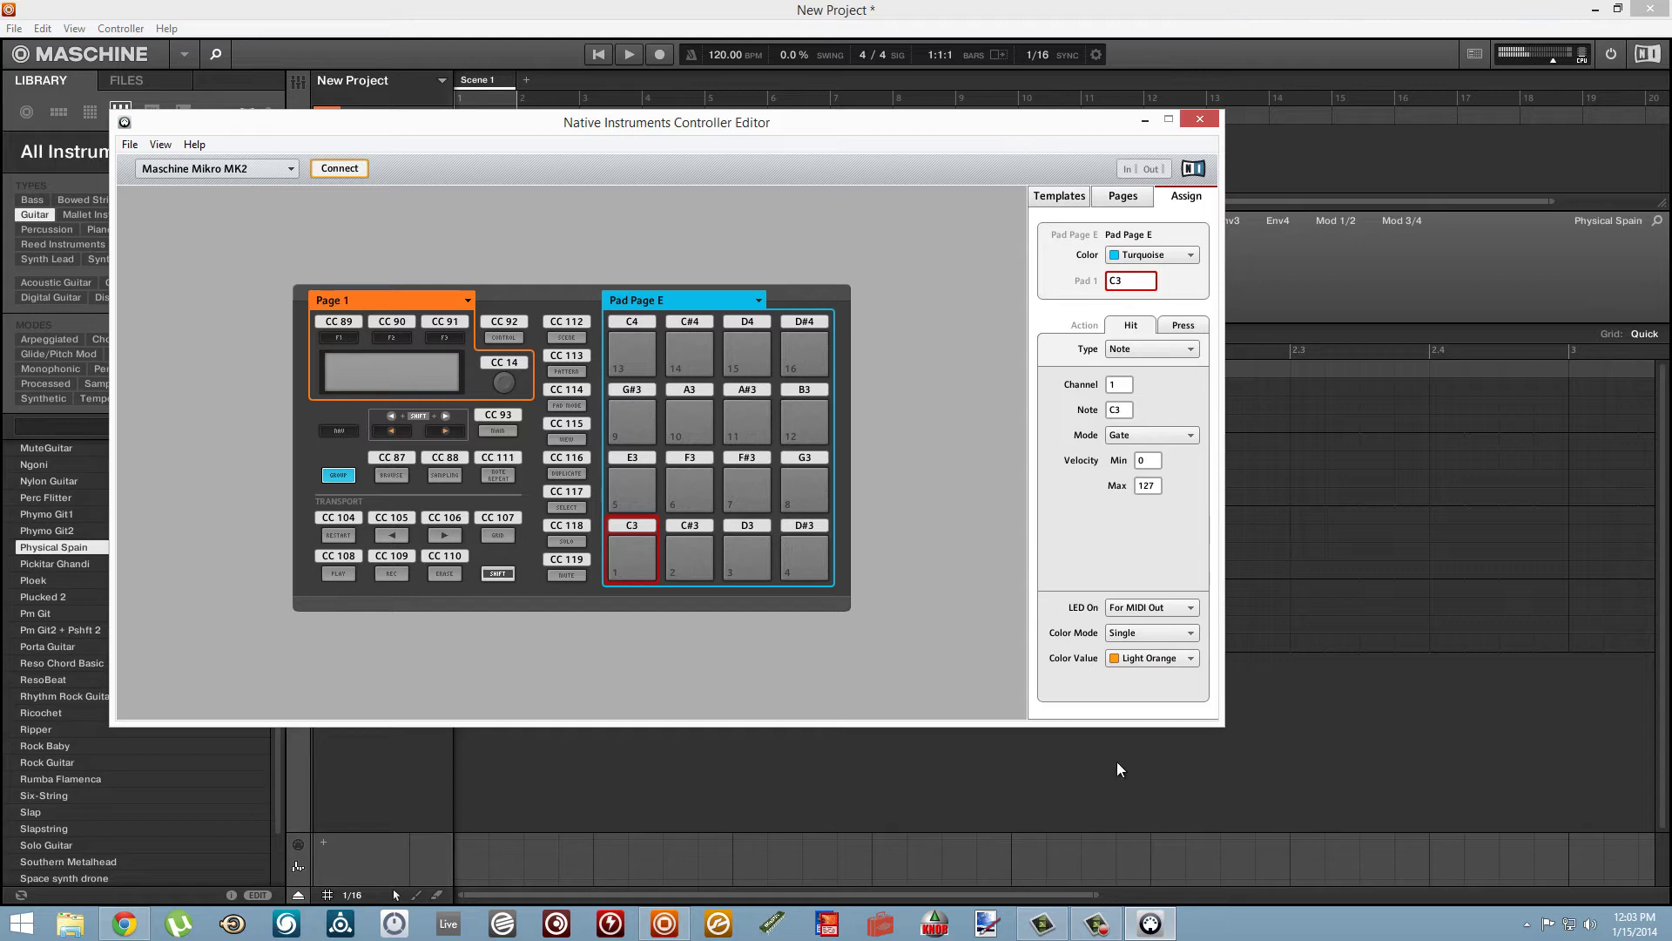
click(1186, 329)
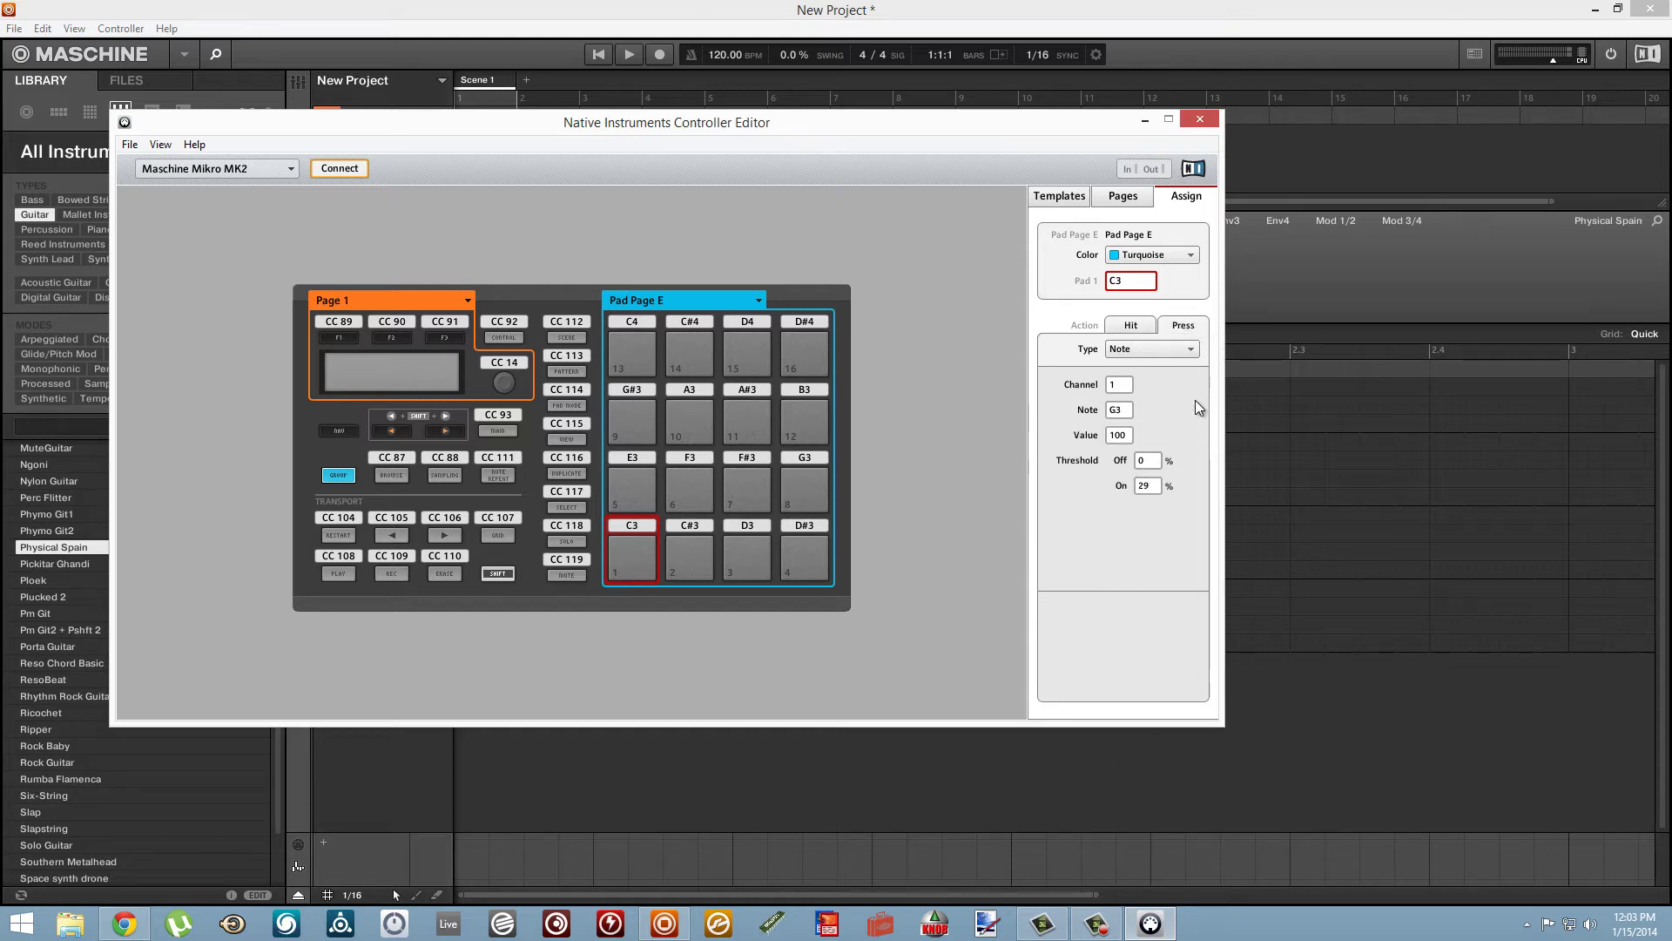
scroll(1159, 486, up, 1)
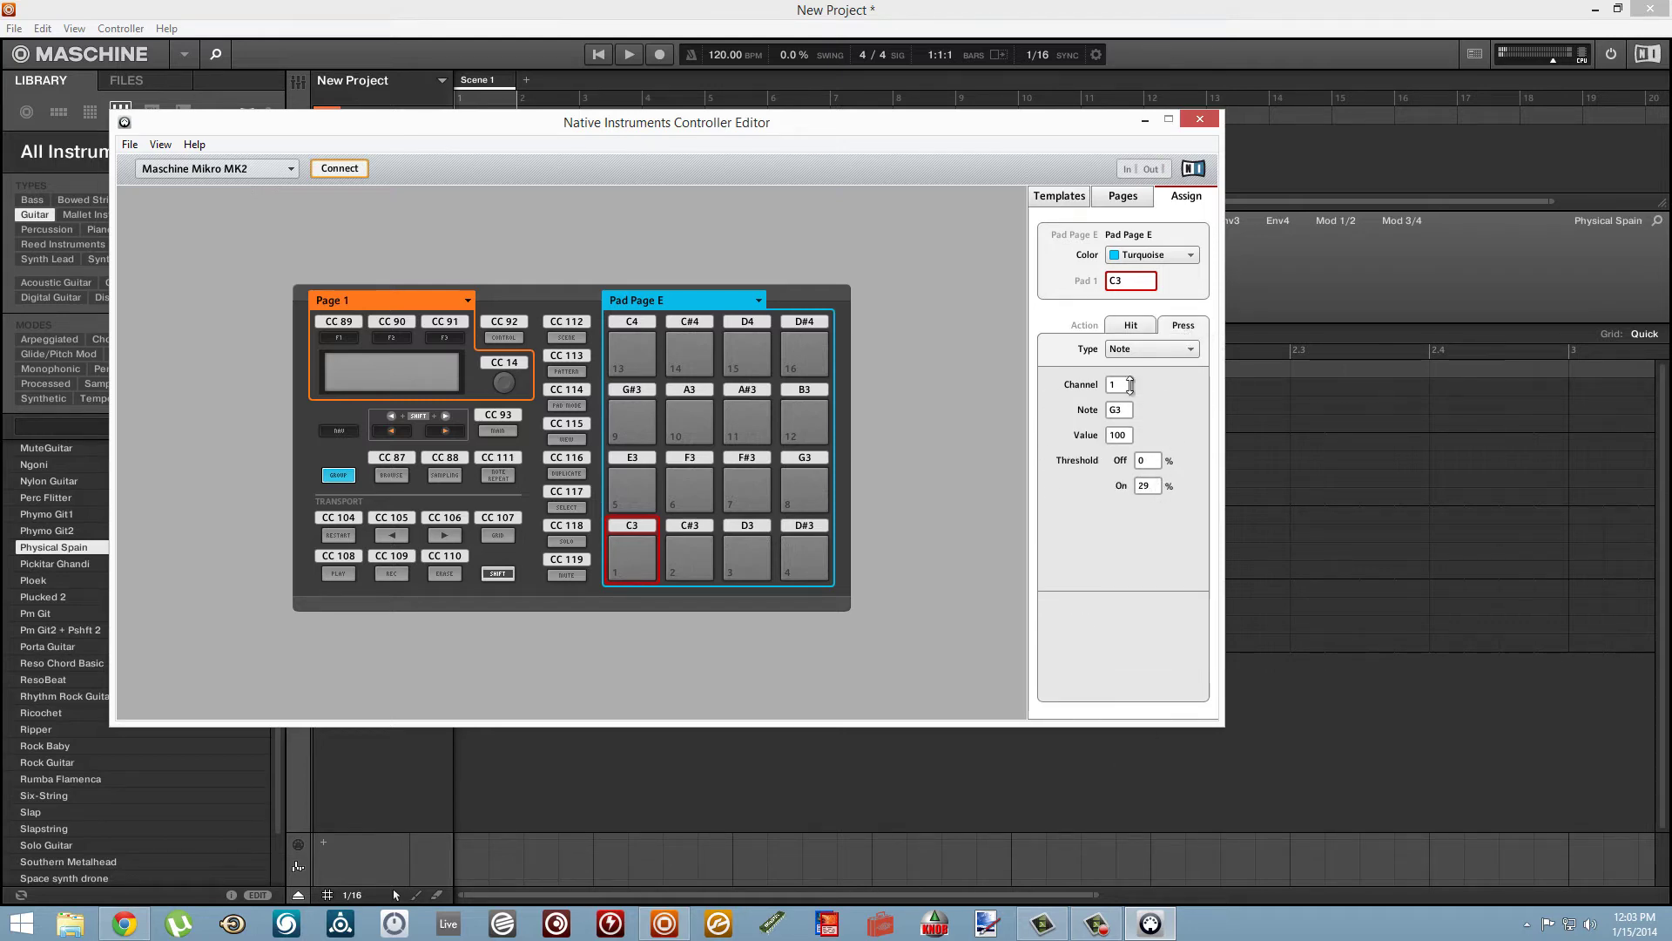
scroll(1144, 488, up, 20)
drag(1156, 514, 1155, 540)
Set pad 3 (D3)'s Press action to a Note message on A3 with Off threshold 0%.
click(747, 566)
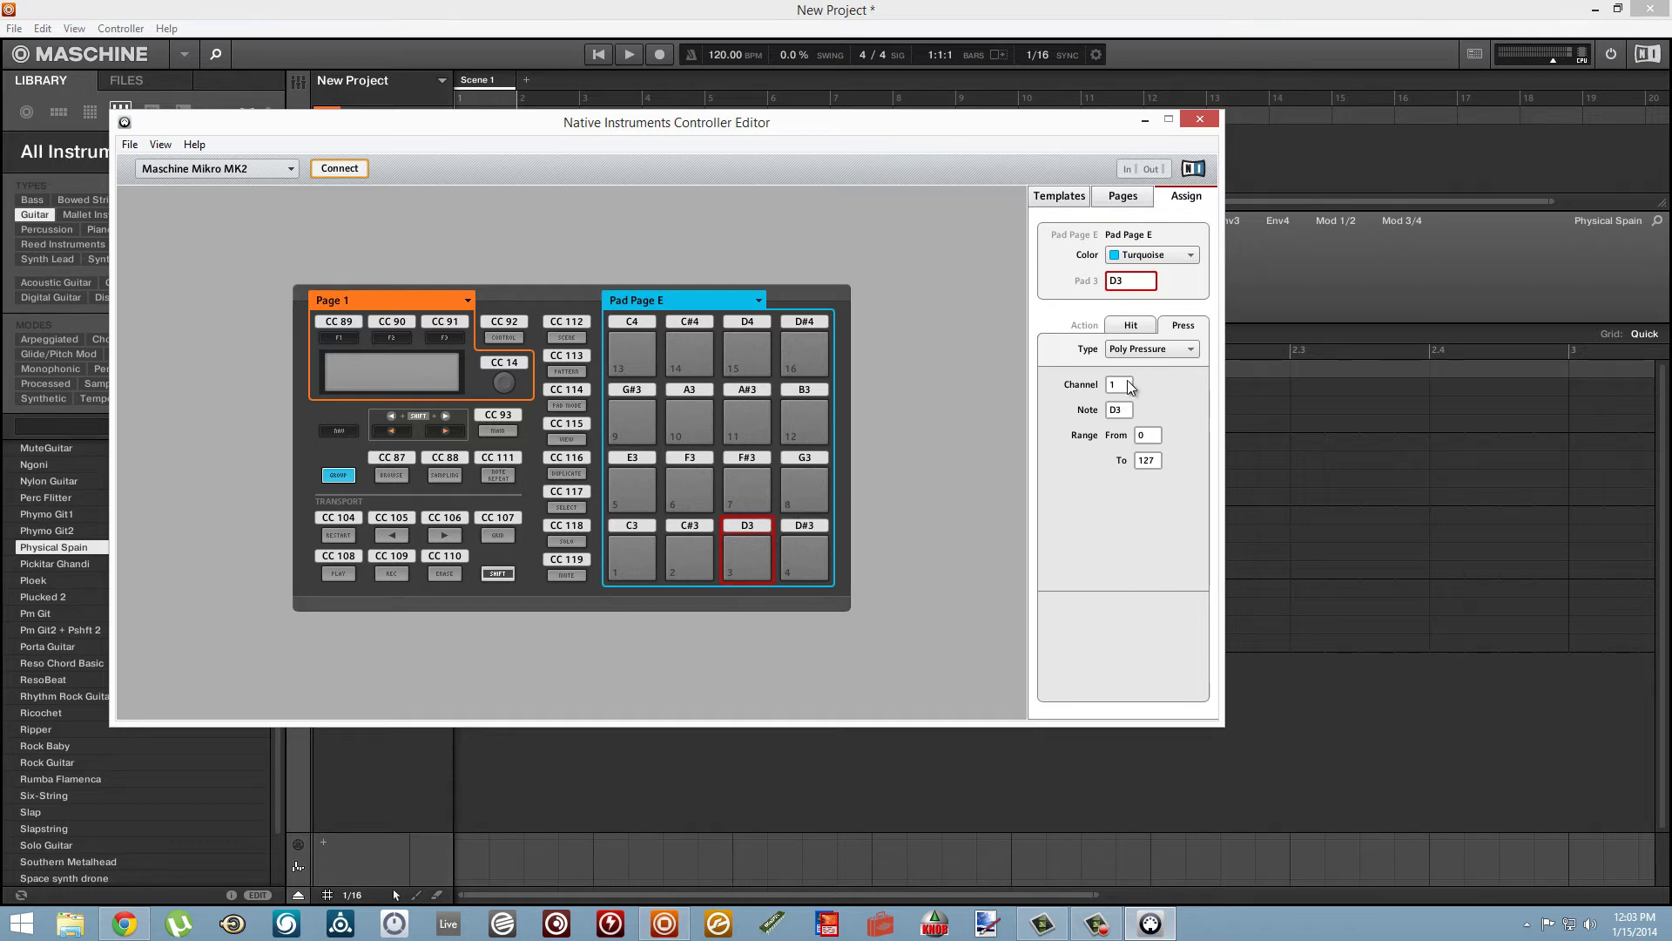
click(1122, 411)
text(A3)
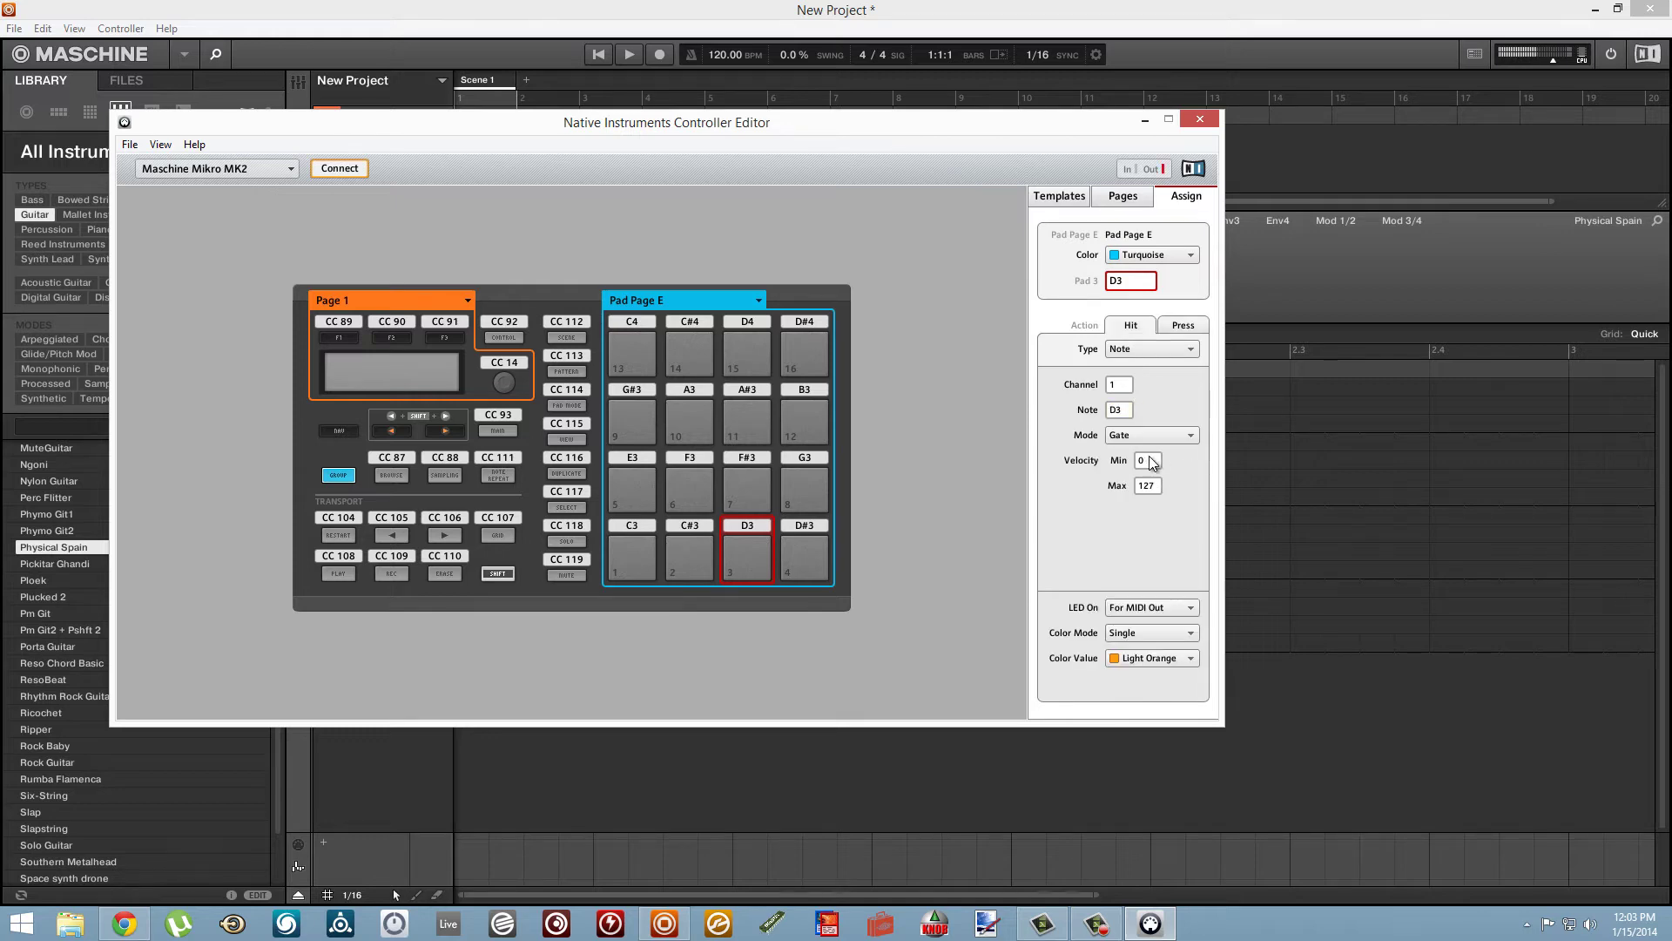
click(1181, 328)
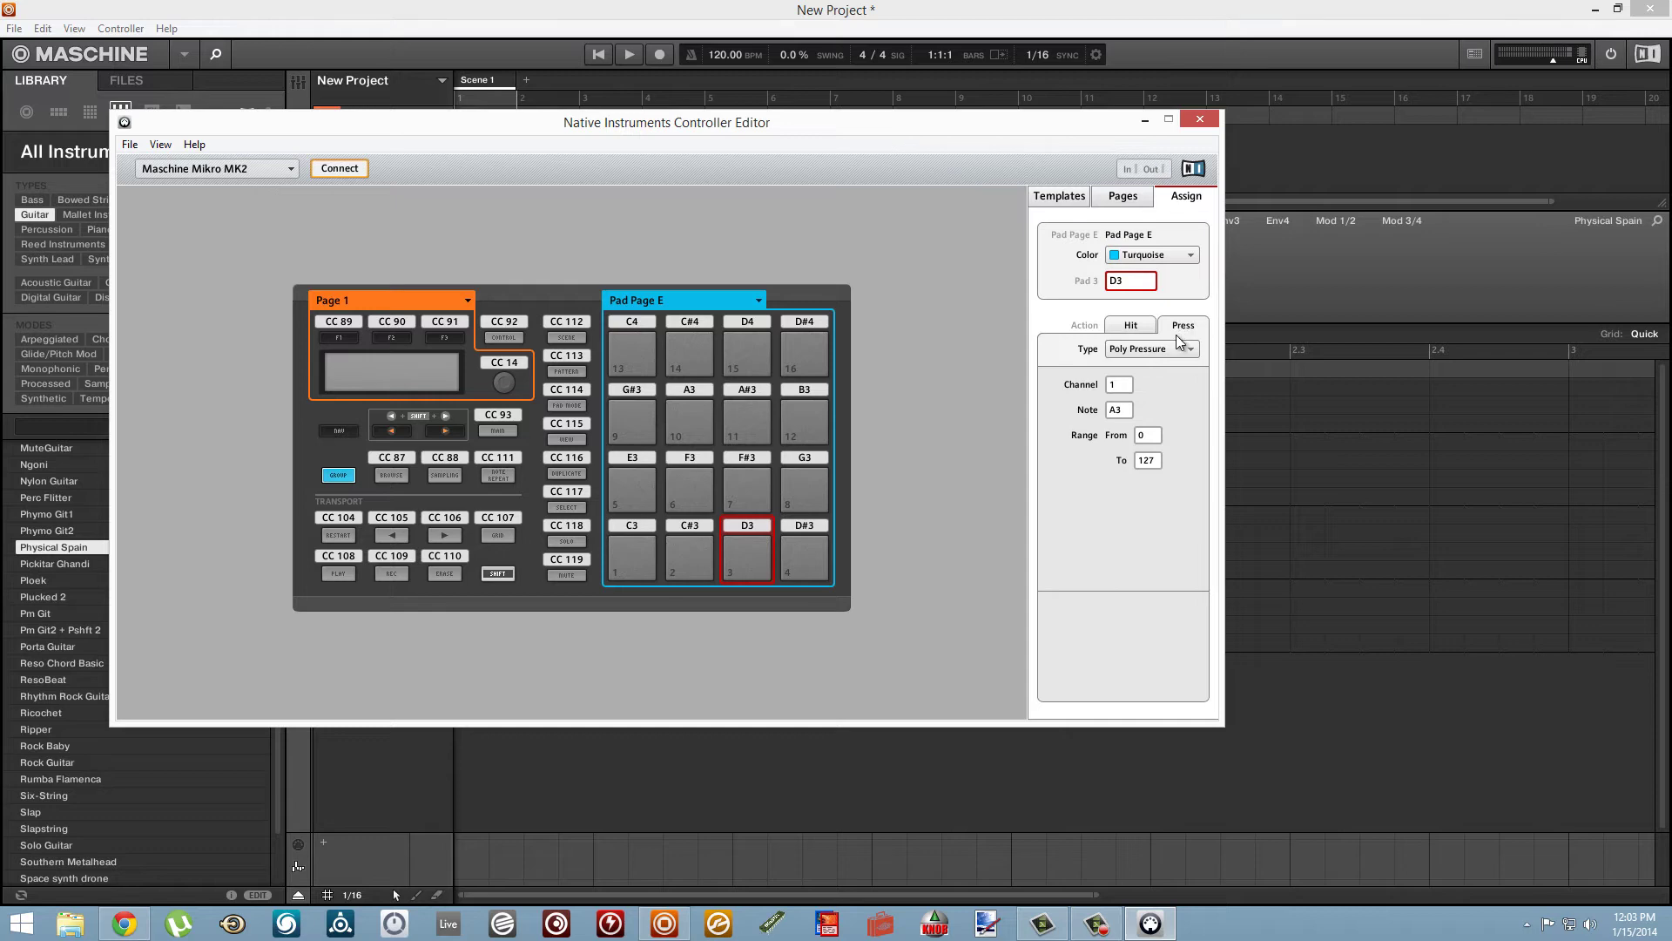
click(1167, 349)
click(1150, 366)
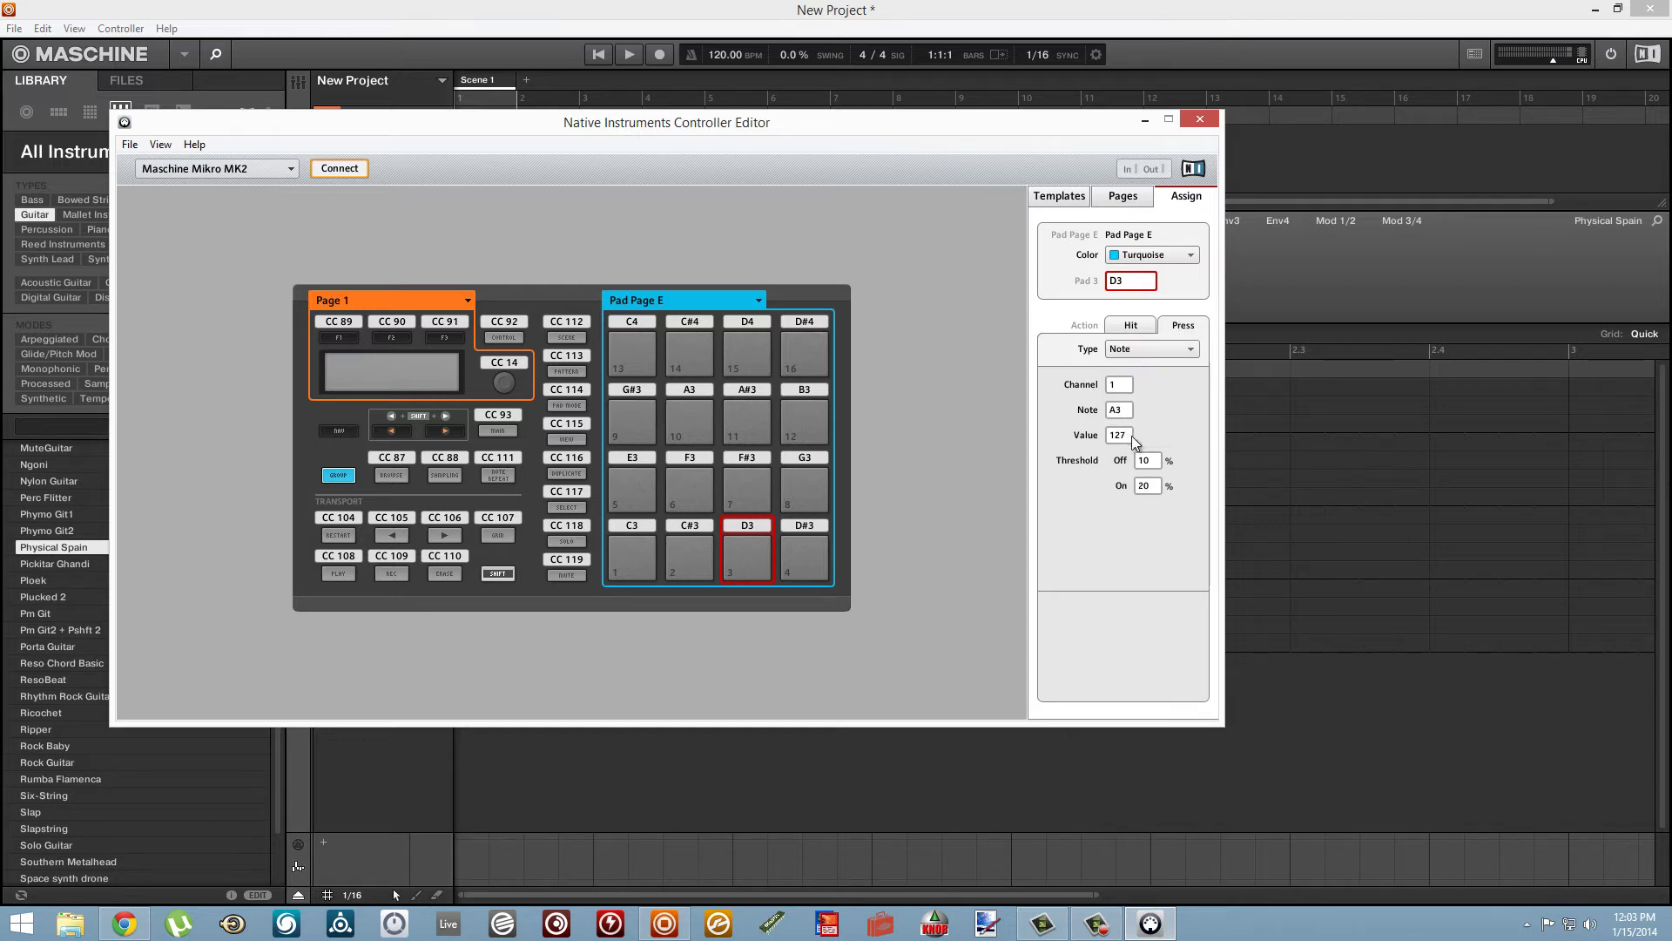
mouse_move(1158, 459)
mouse_down()
mouse_move(1158, 475)
mouse_move(1128, 453)
mouse_up()
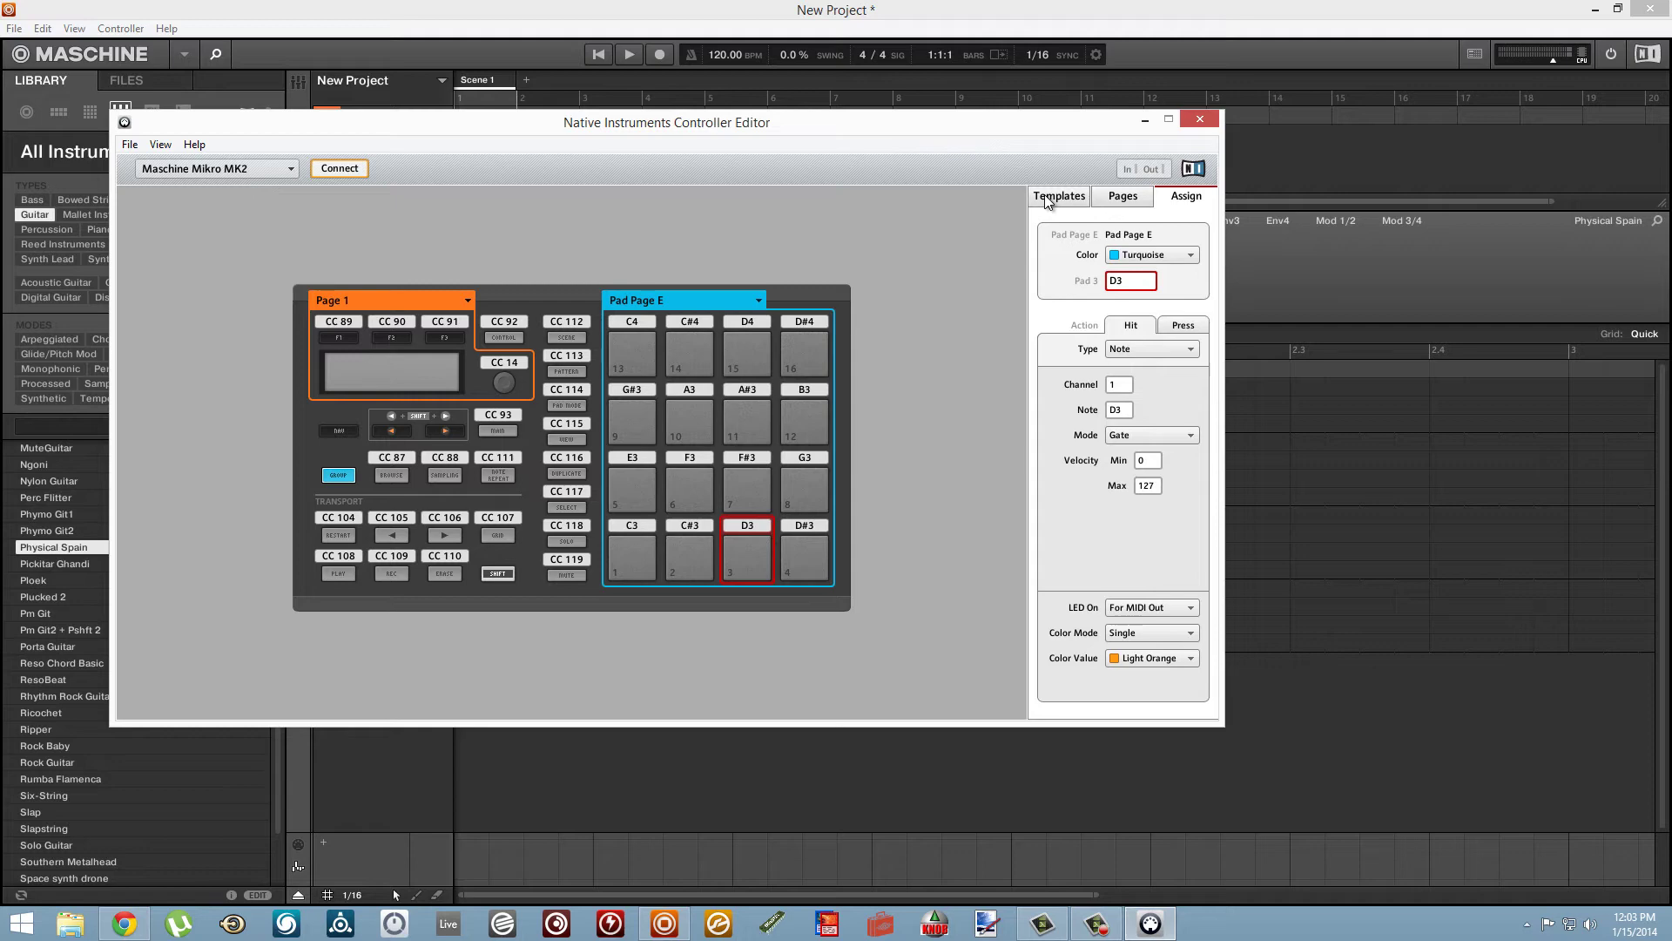
Delete Template 3 and create a fresh Template 3 in its place.
drag(898, 133, 1138, 181)
click(1279, 251)
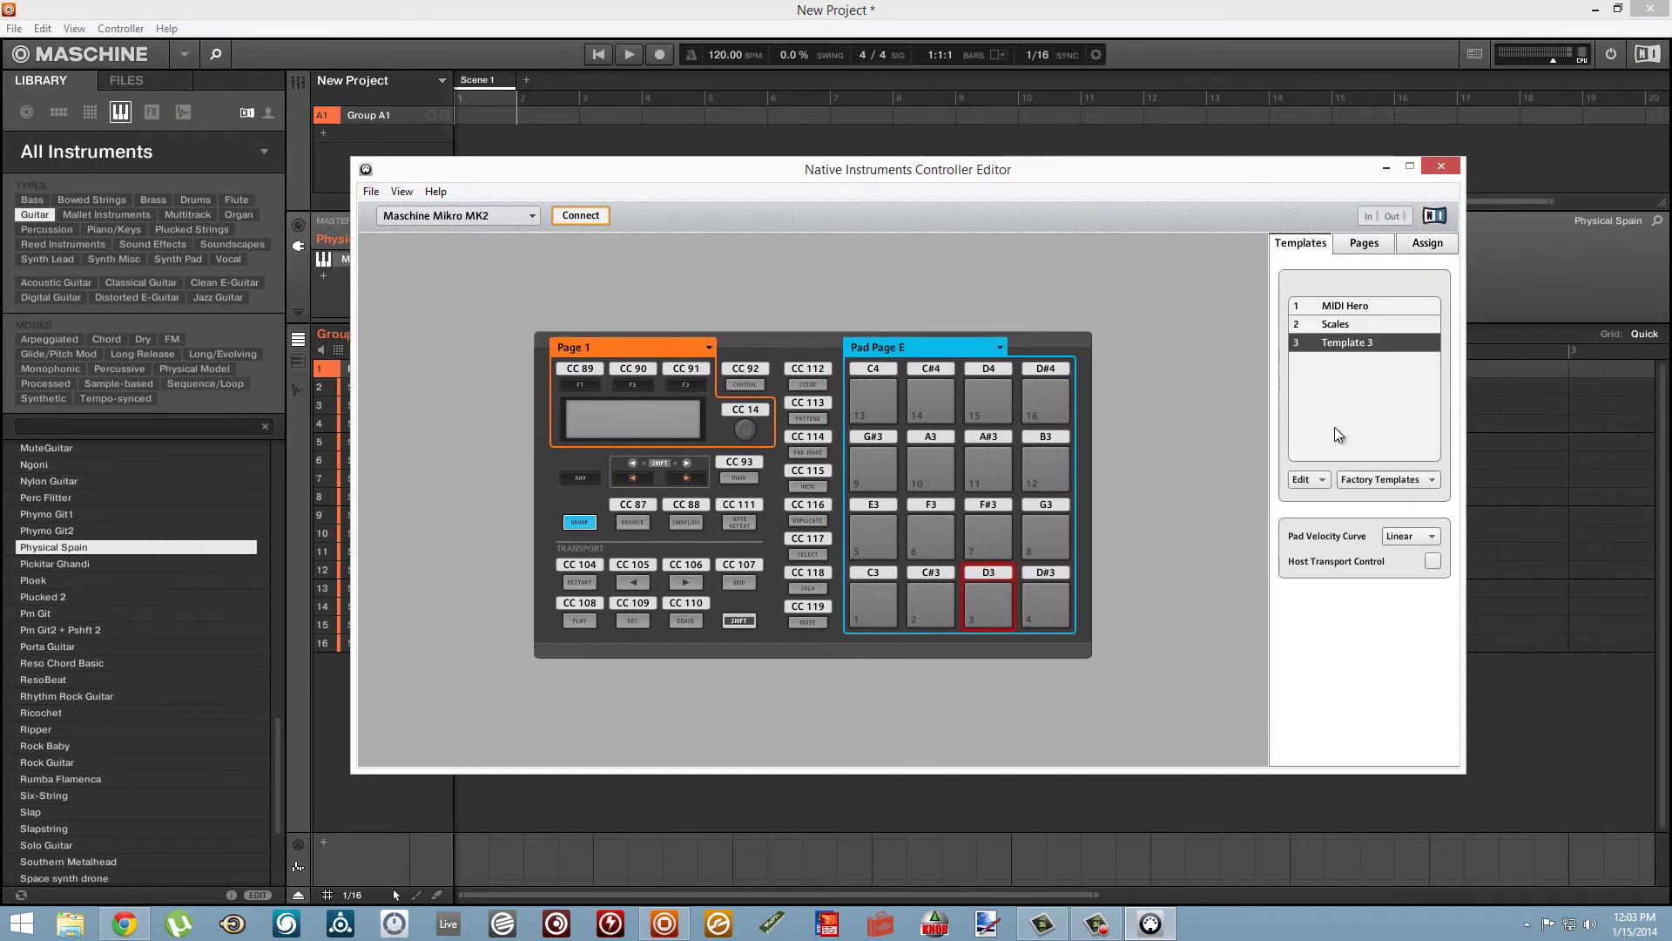
click(1314, 480)
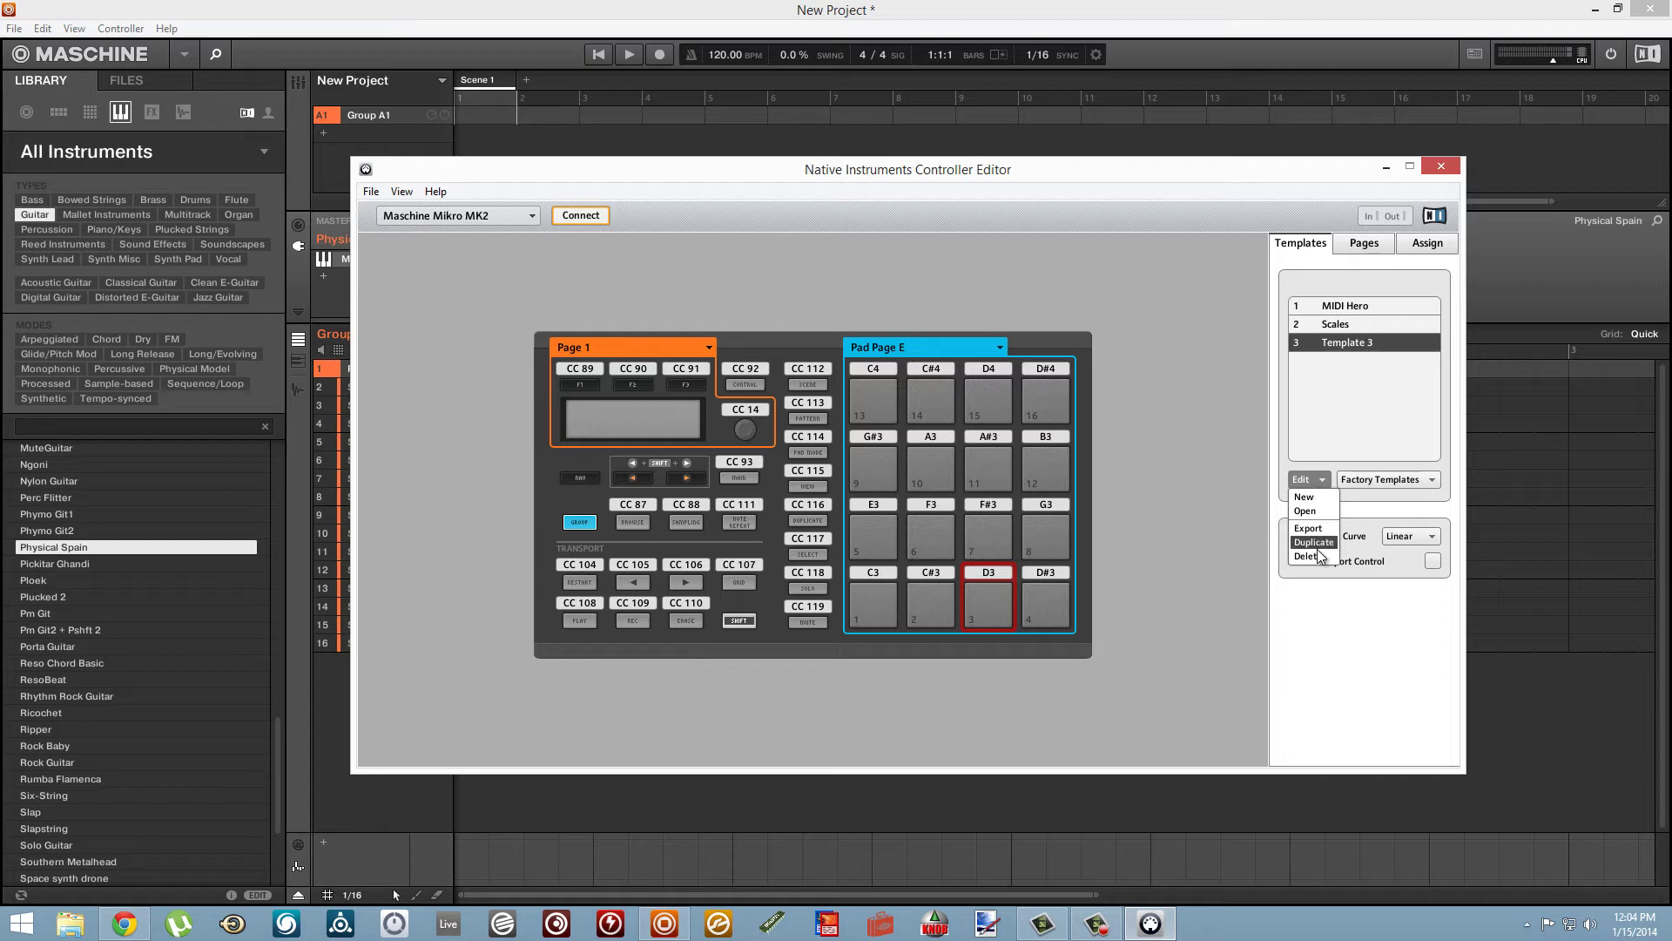
click(1320, 557)
click(1303, 480)
click(1304, 498)
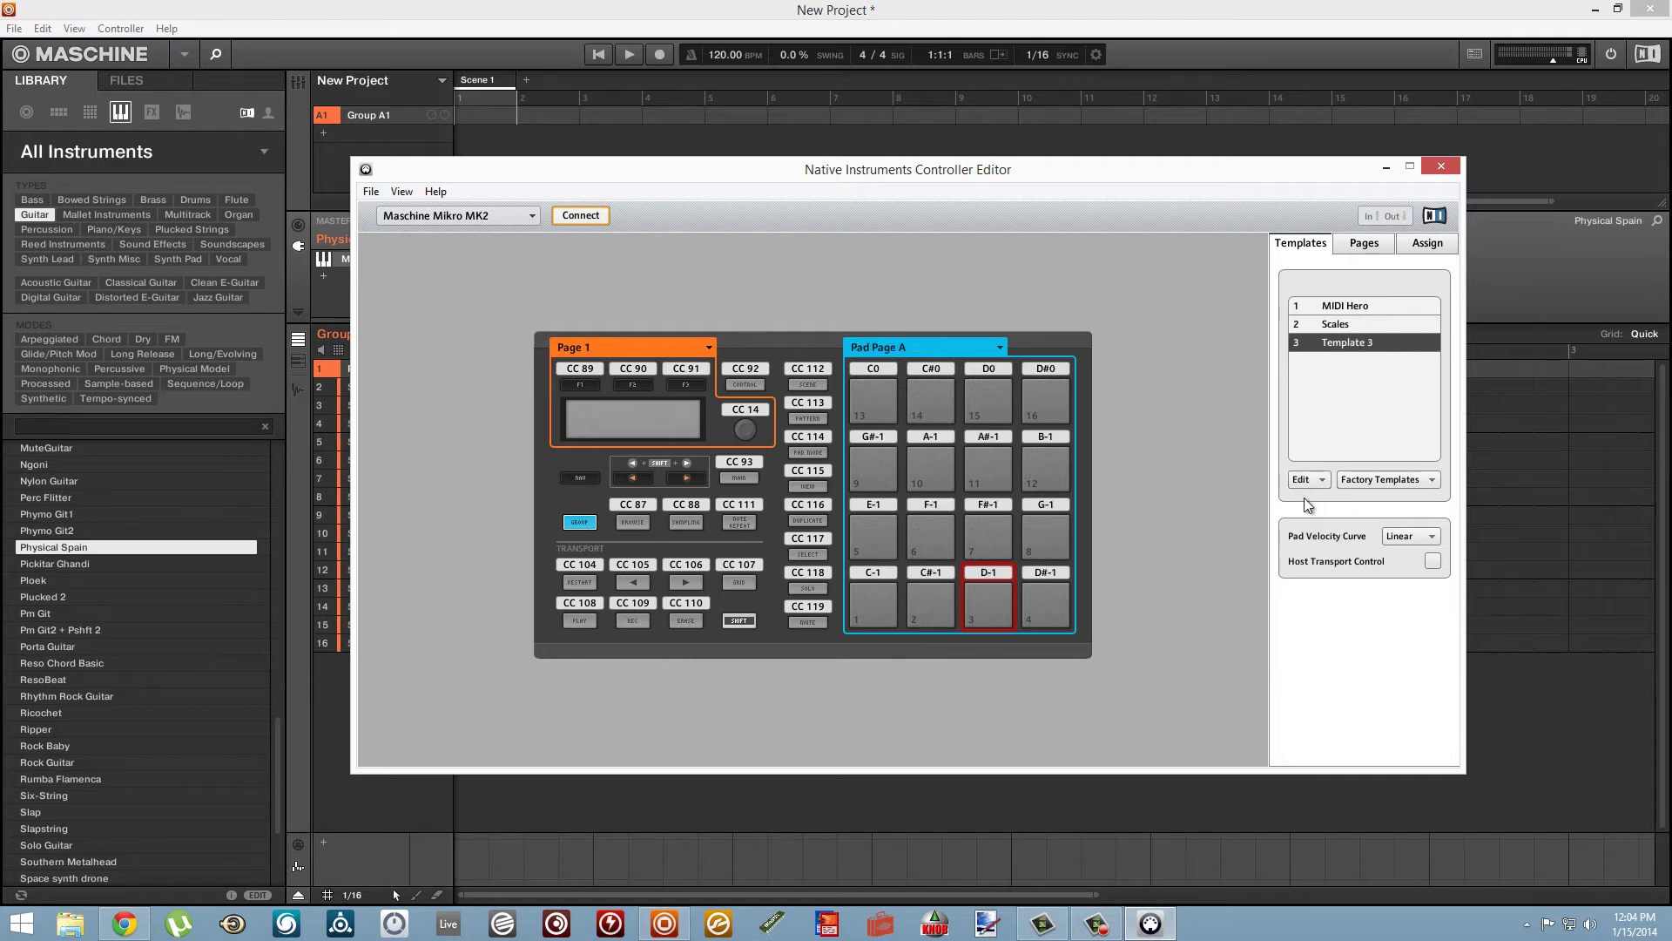
Set the pads to Pad Page E (C3–D#4) and close the Controller Editor.
click(941, 349)
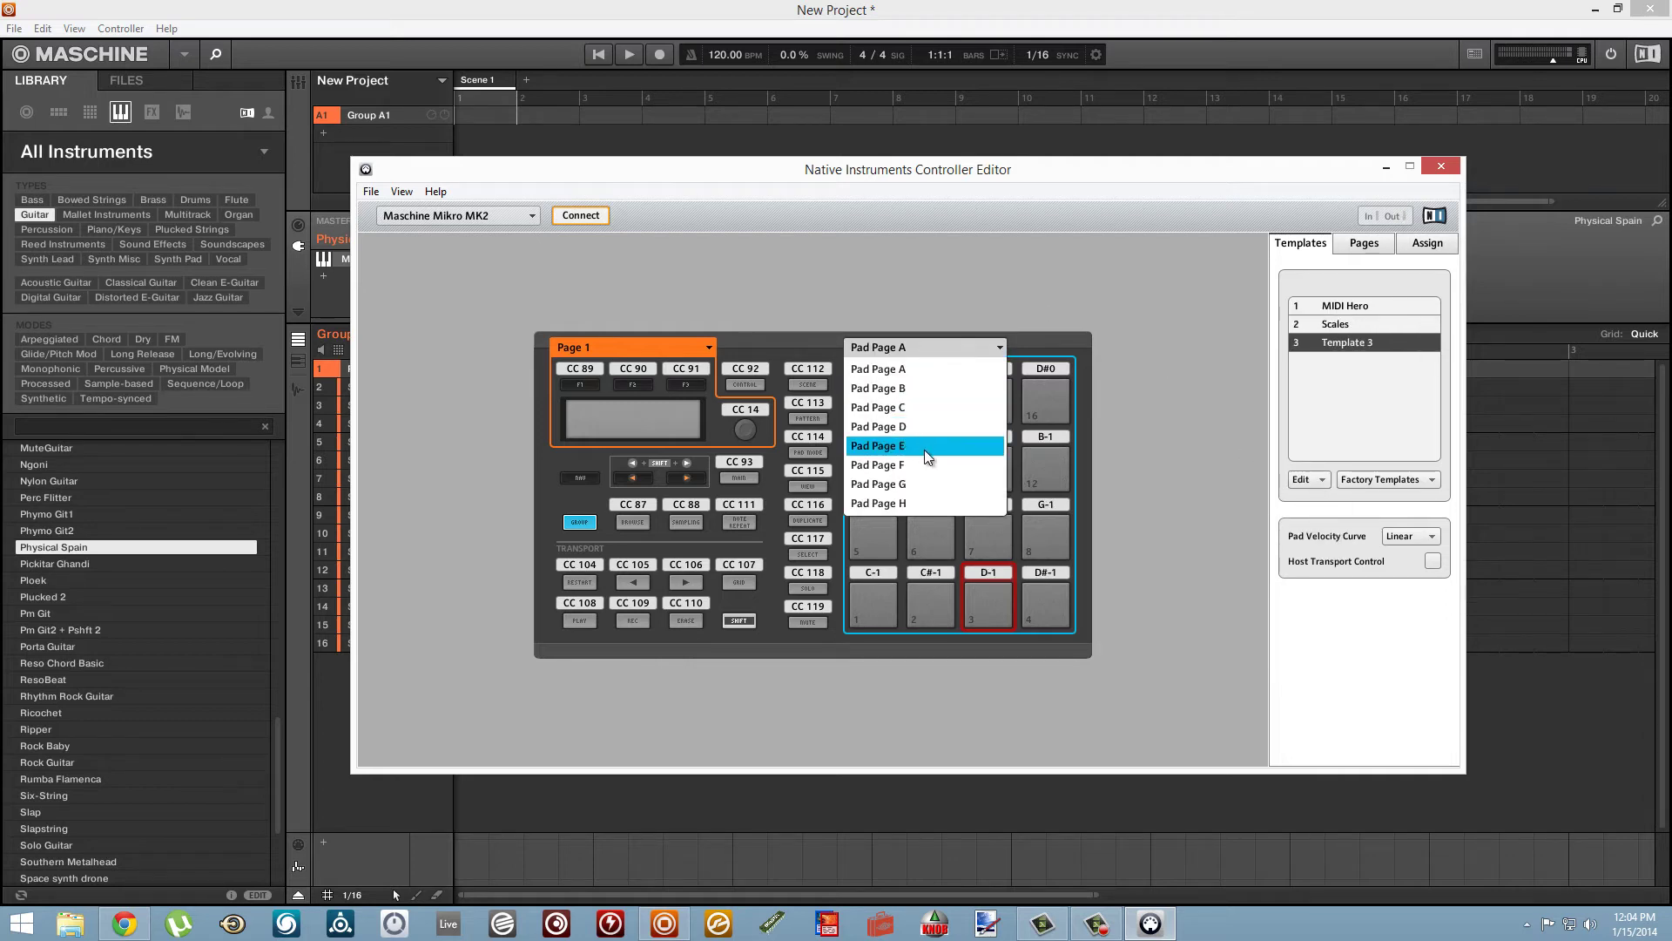
click(923, 446)
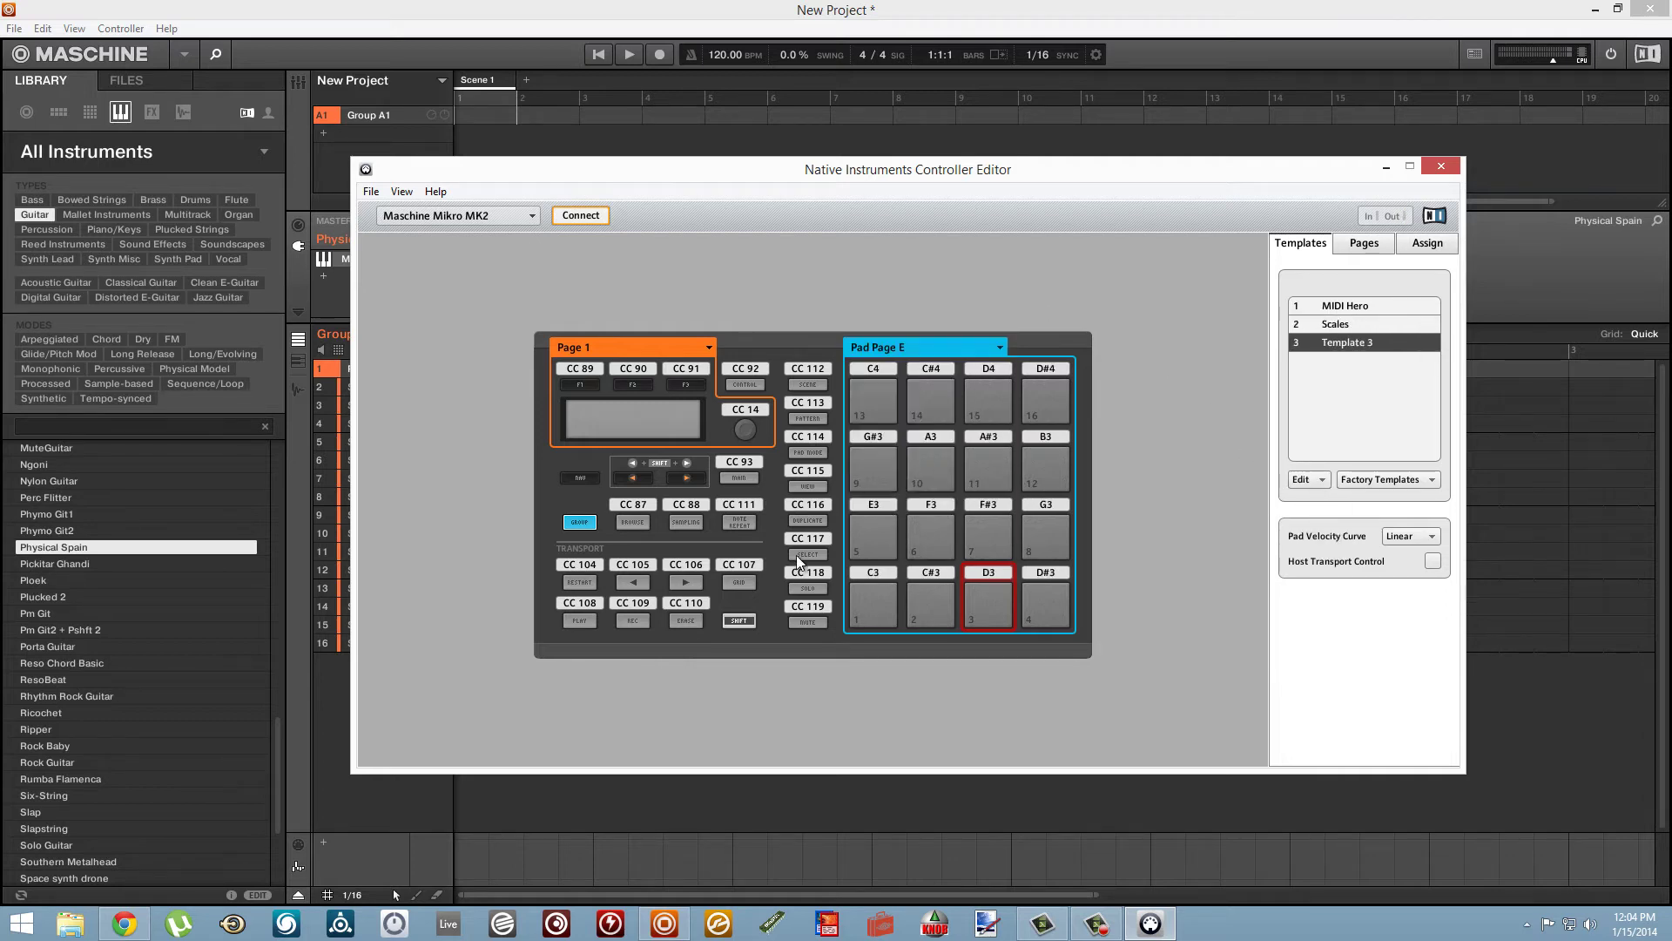
click(1437, 166)
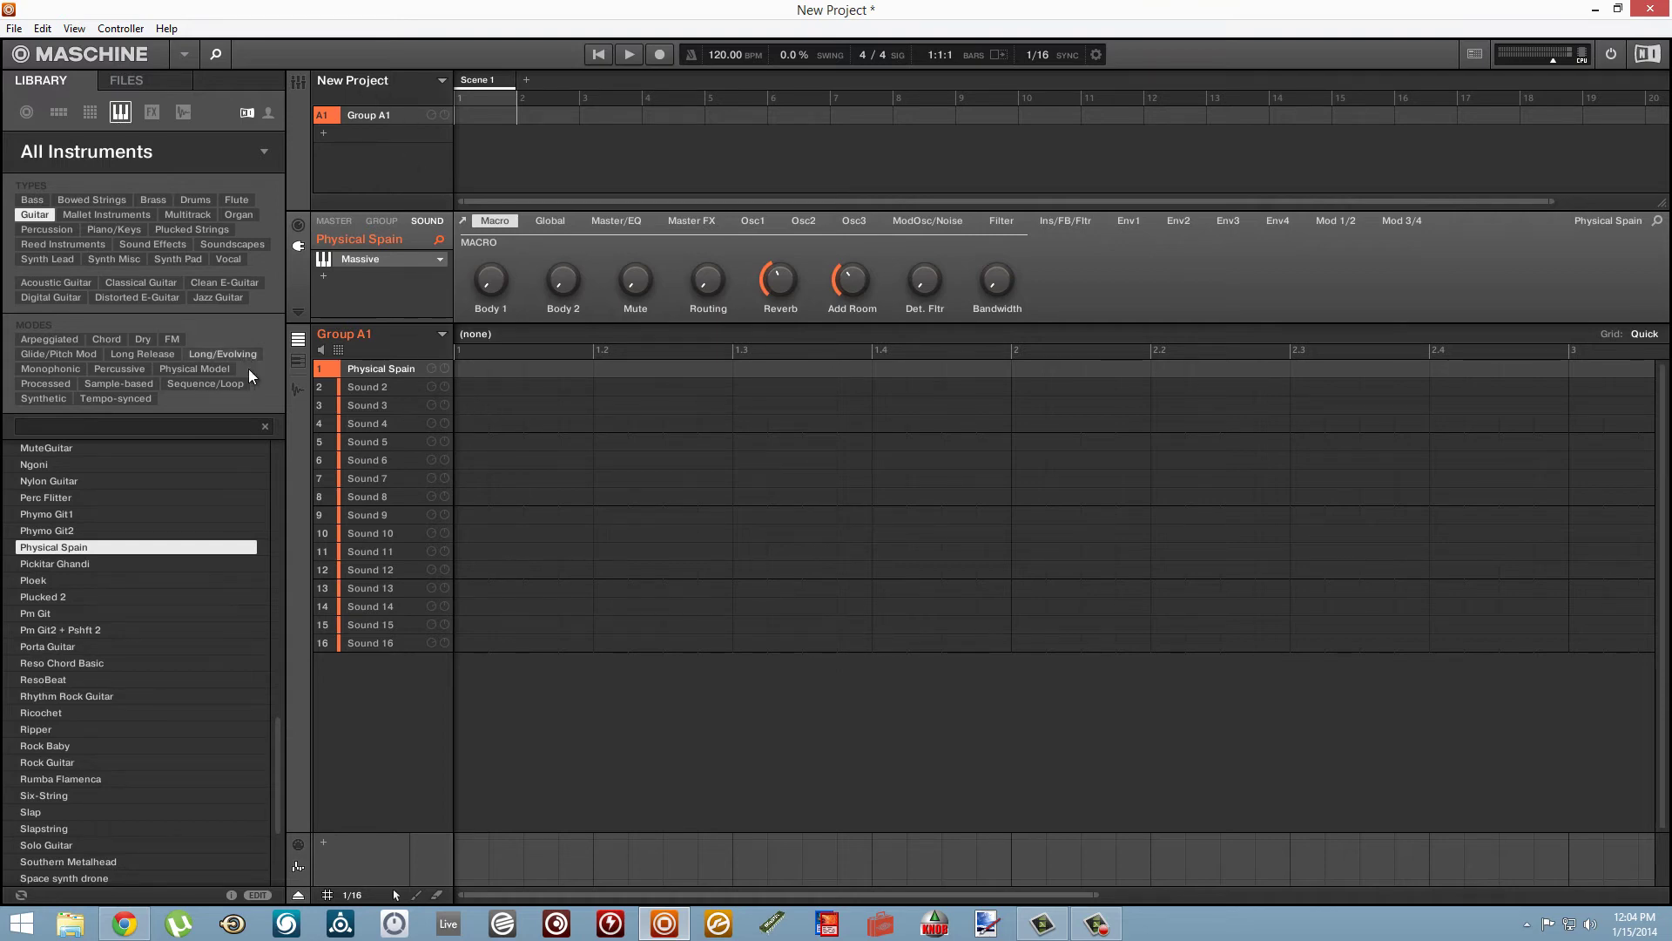
Set Sound 2's MIDI input source to Maschine Mikro MK2 In.
click(353, 392)
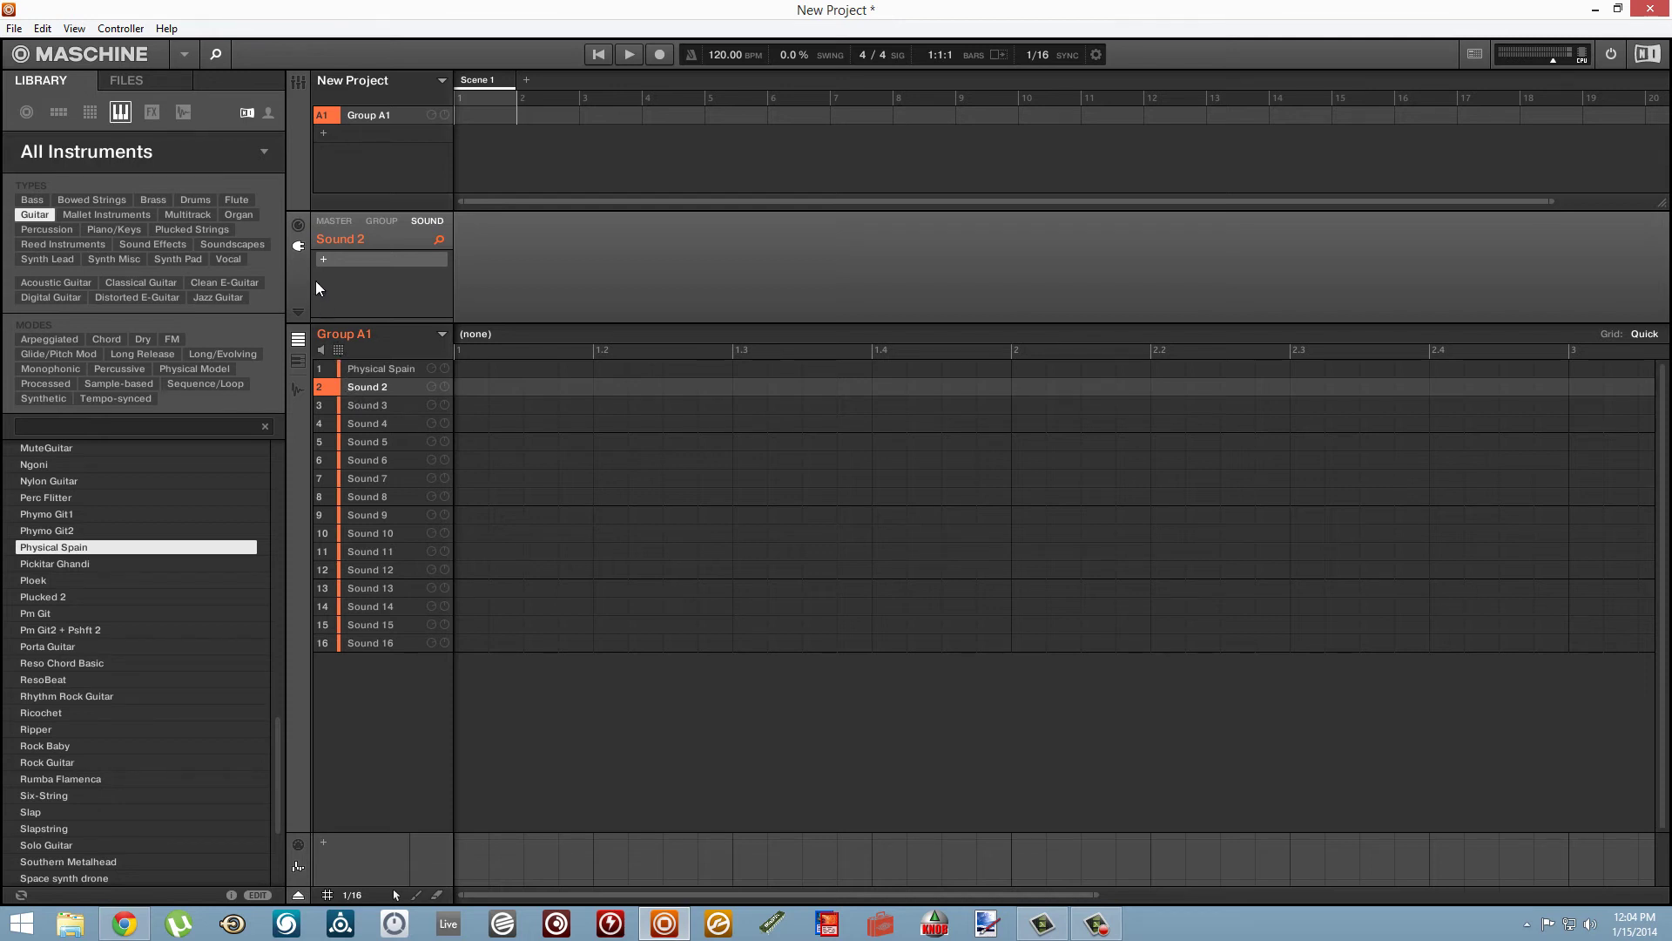
click(299, 225)
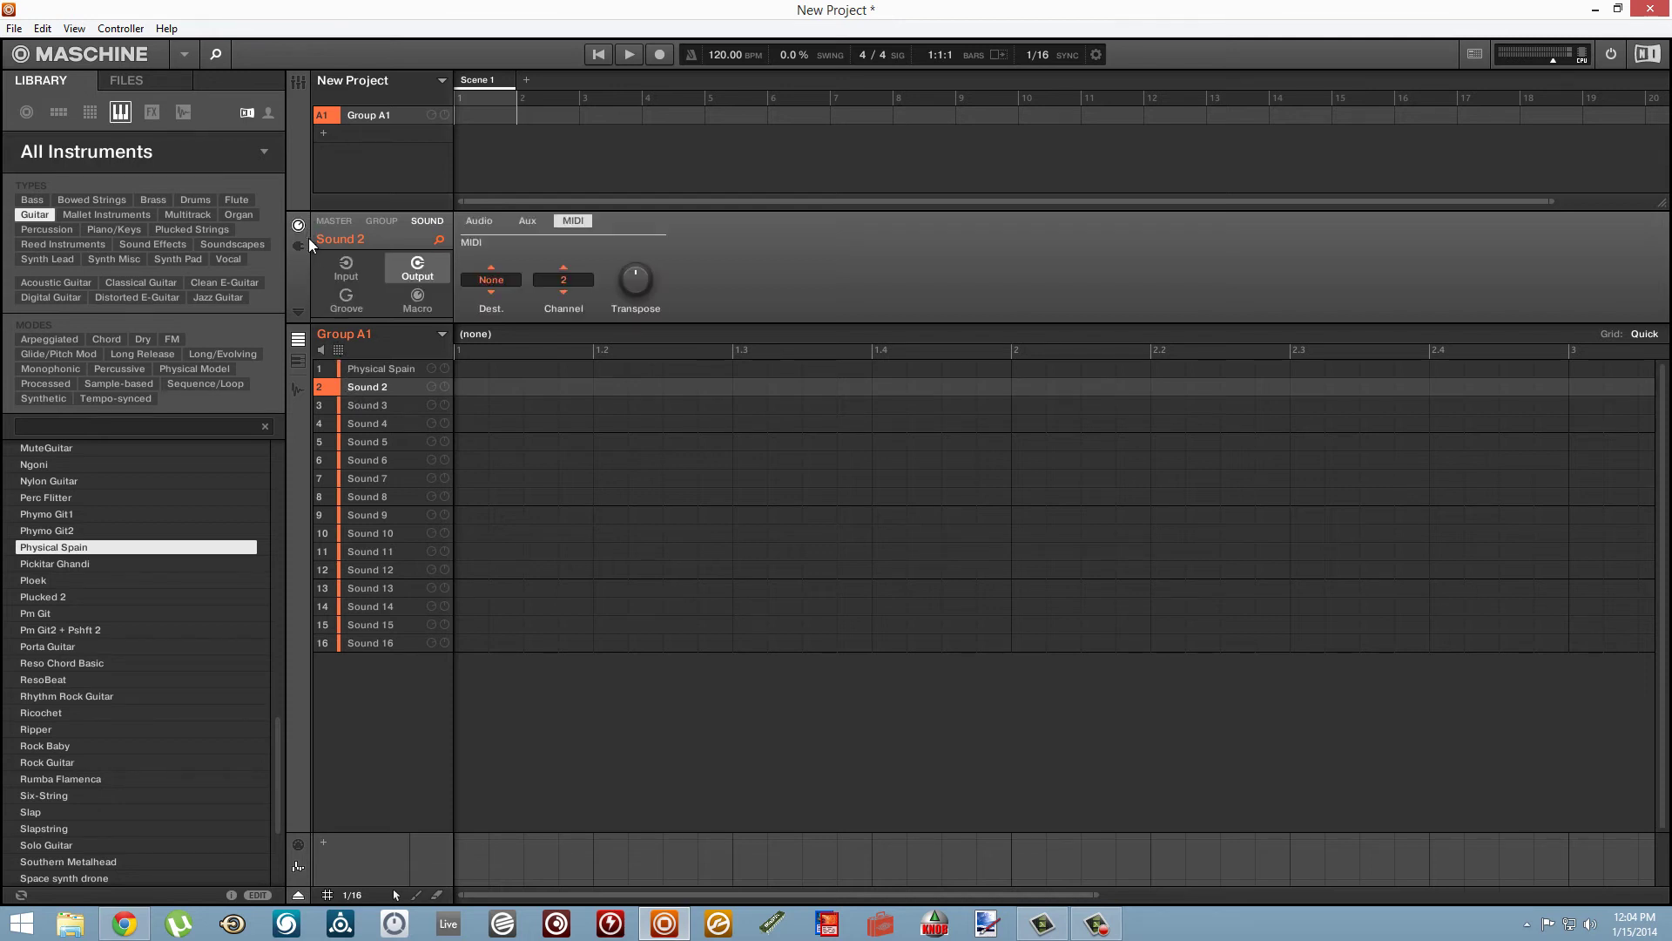
click(347, 270)
click(493, 270)
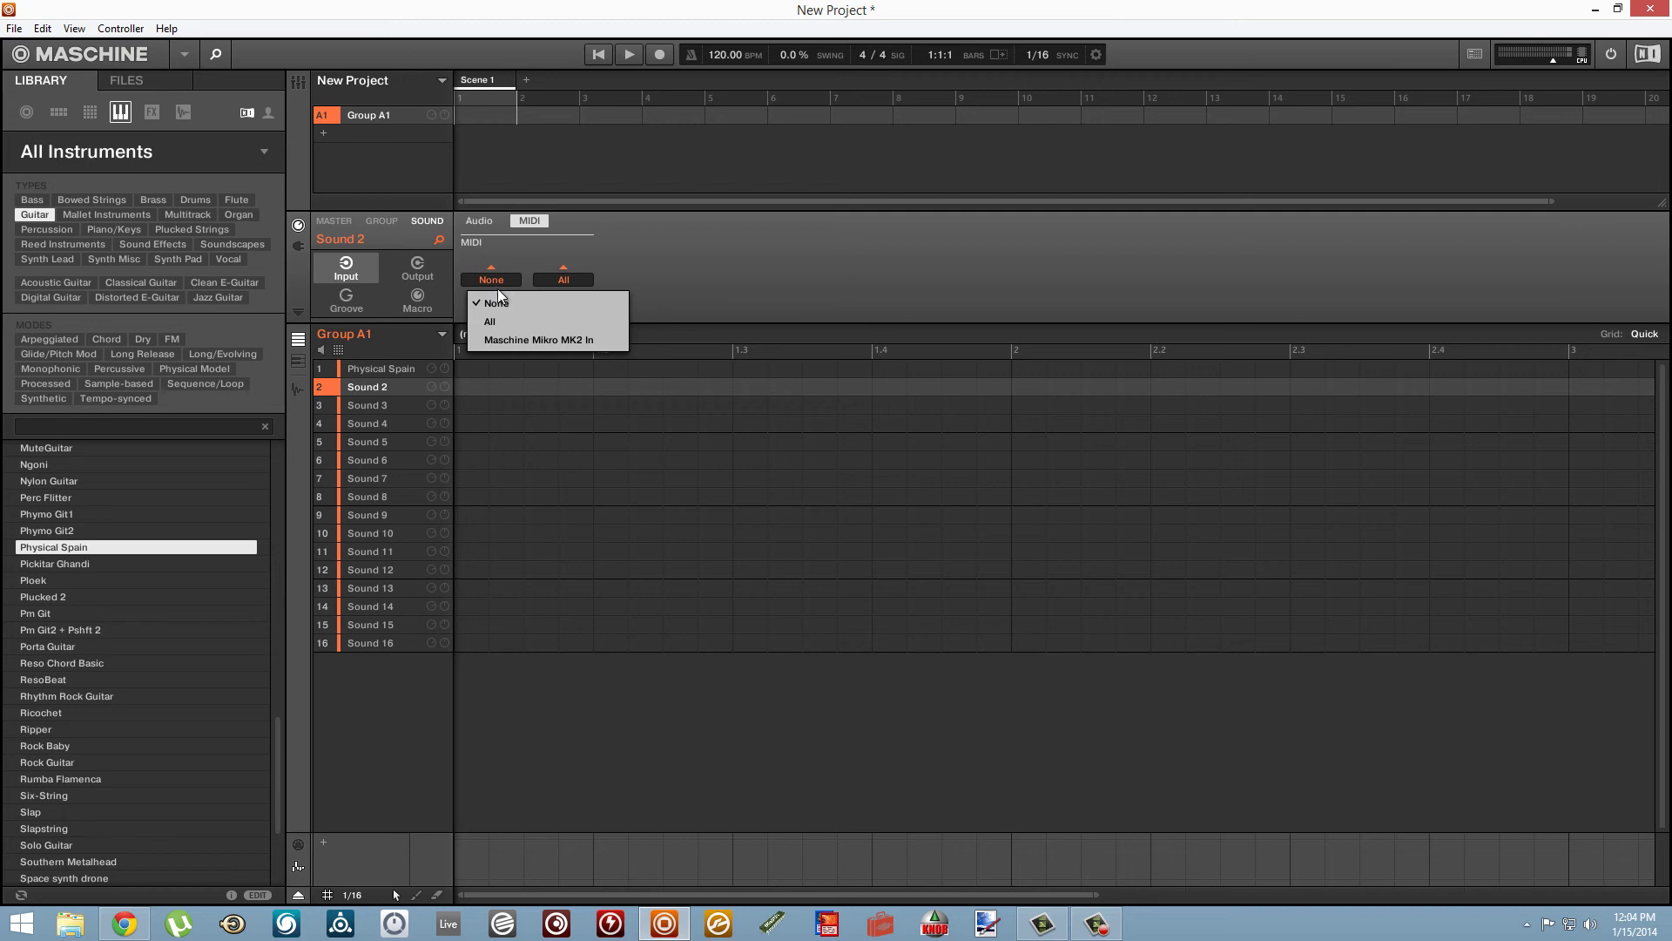
click(519, 342)
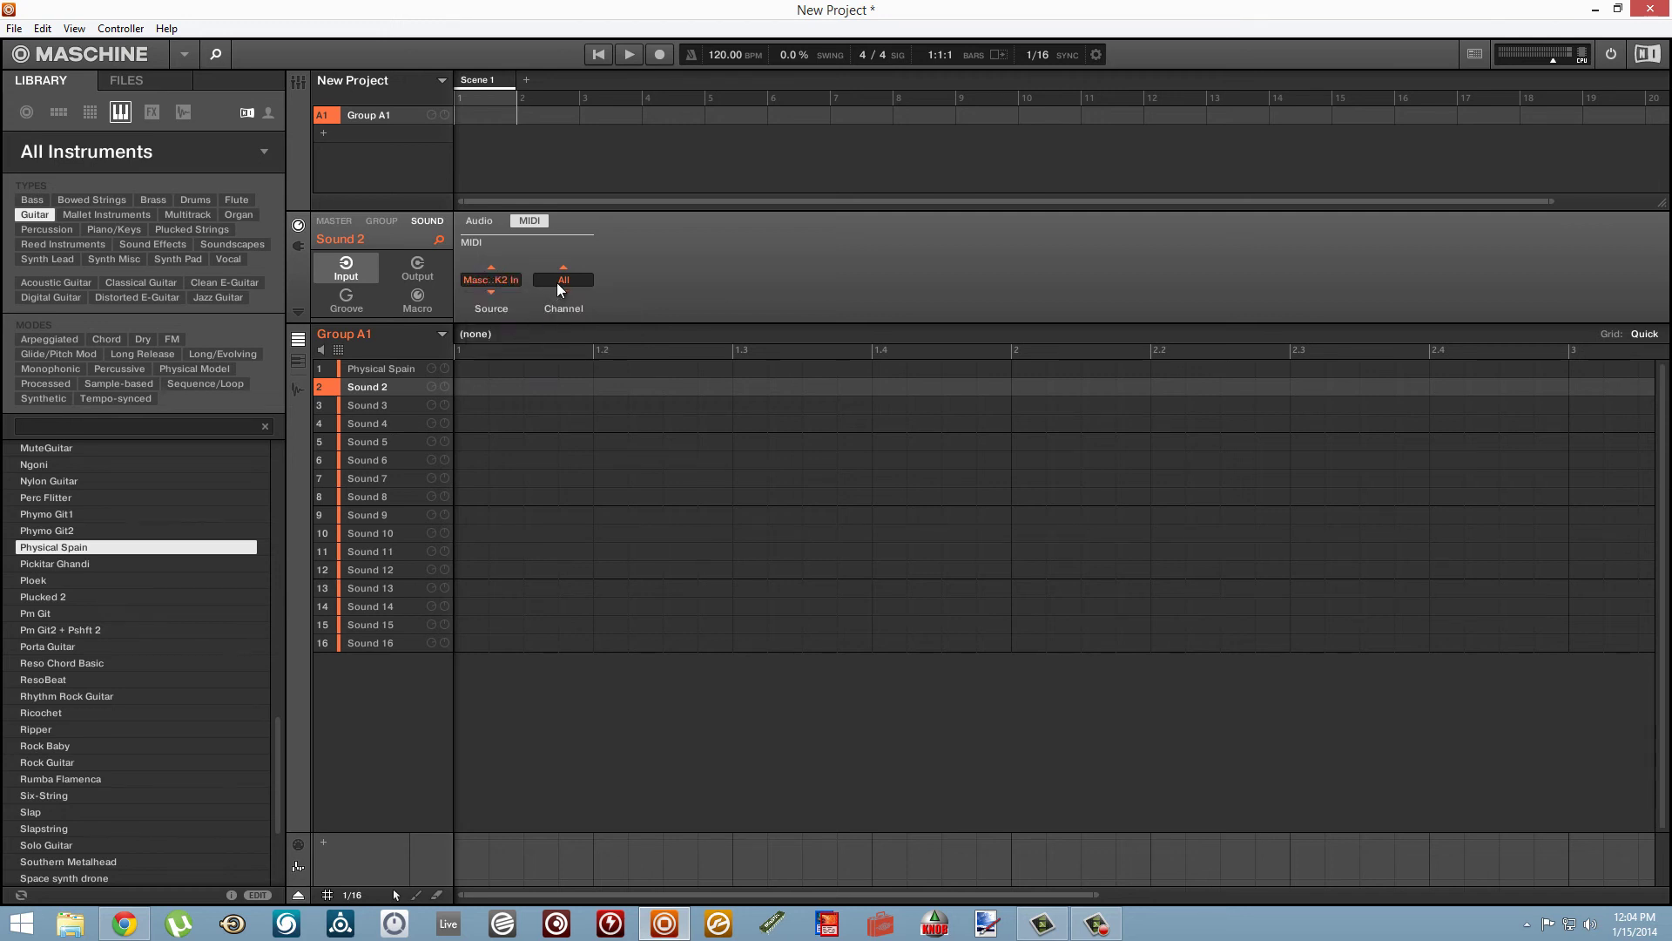
Send Sound 2's MIDI output to S1 - Physical Spain on channel 1.
click(424, 269)
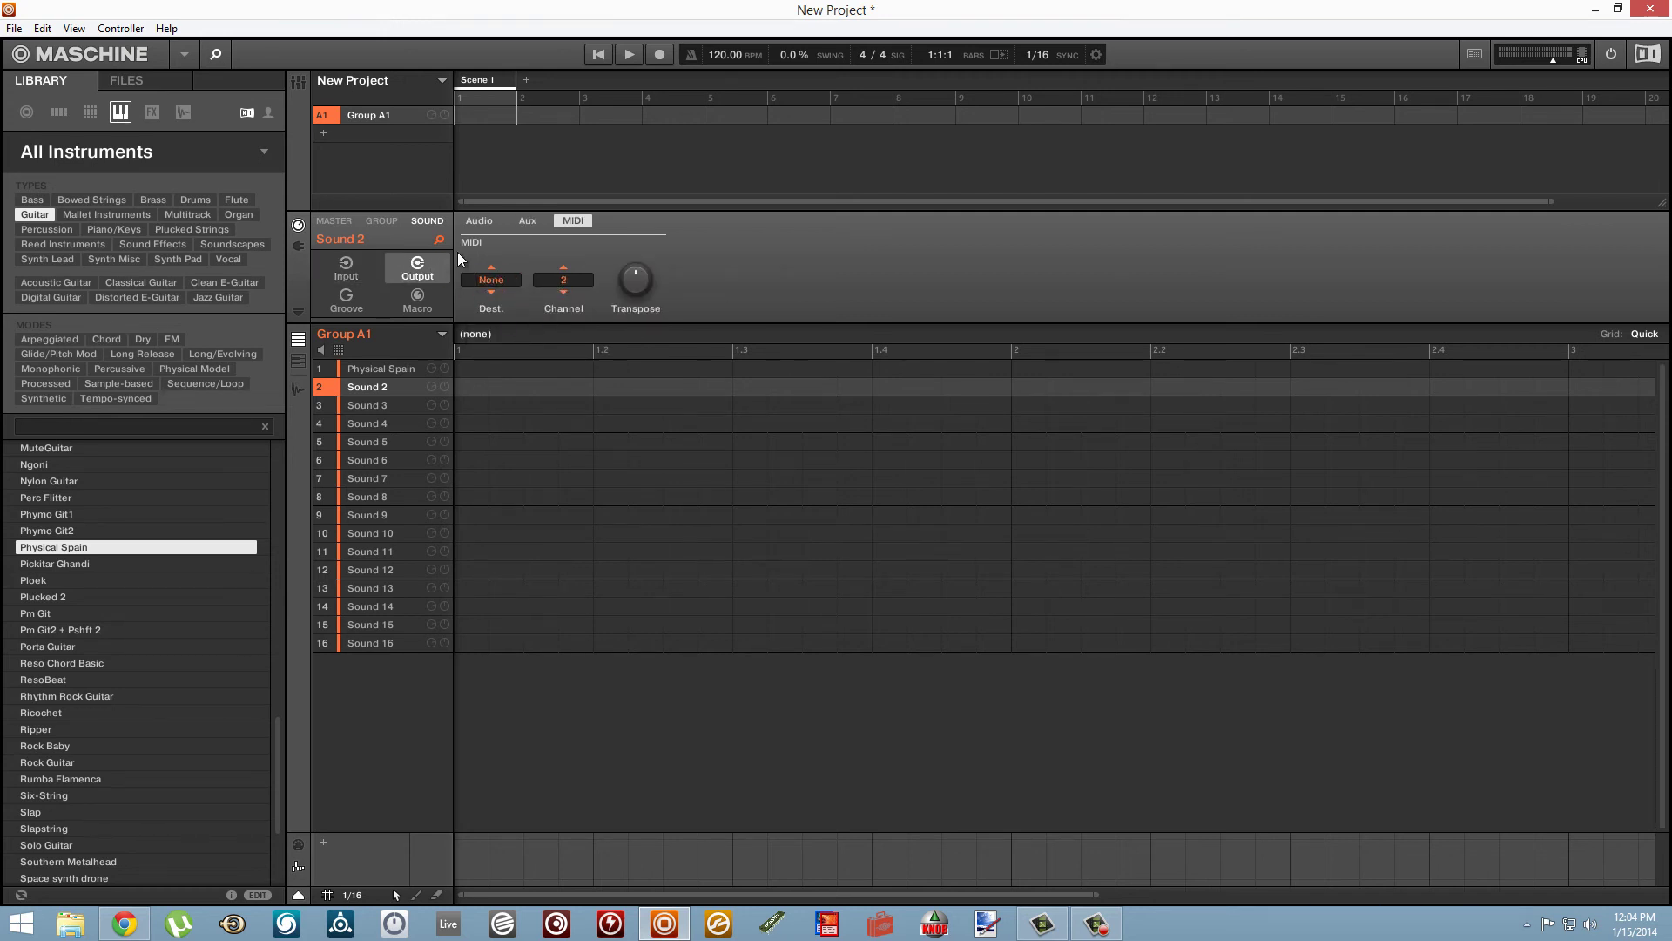
click(498, 277)
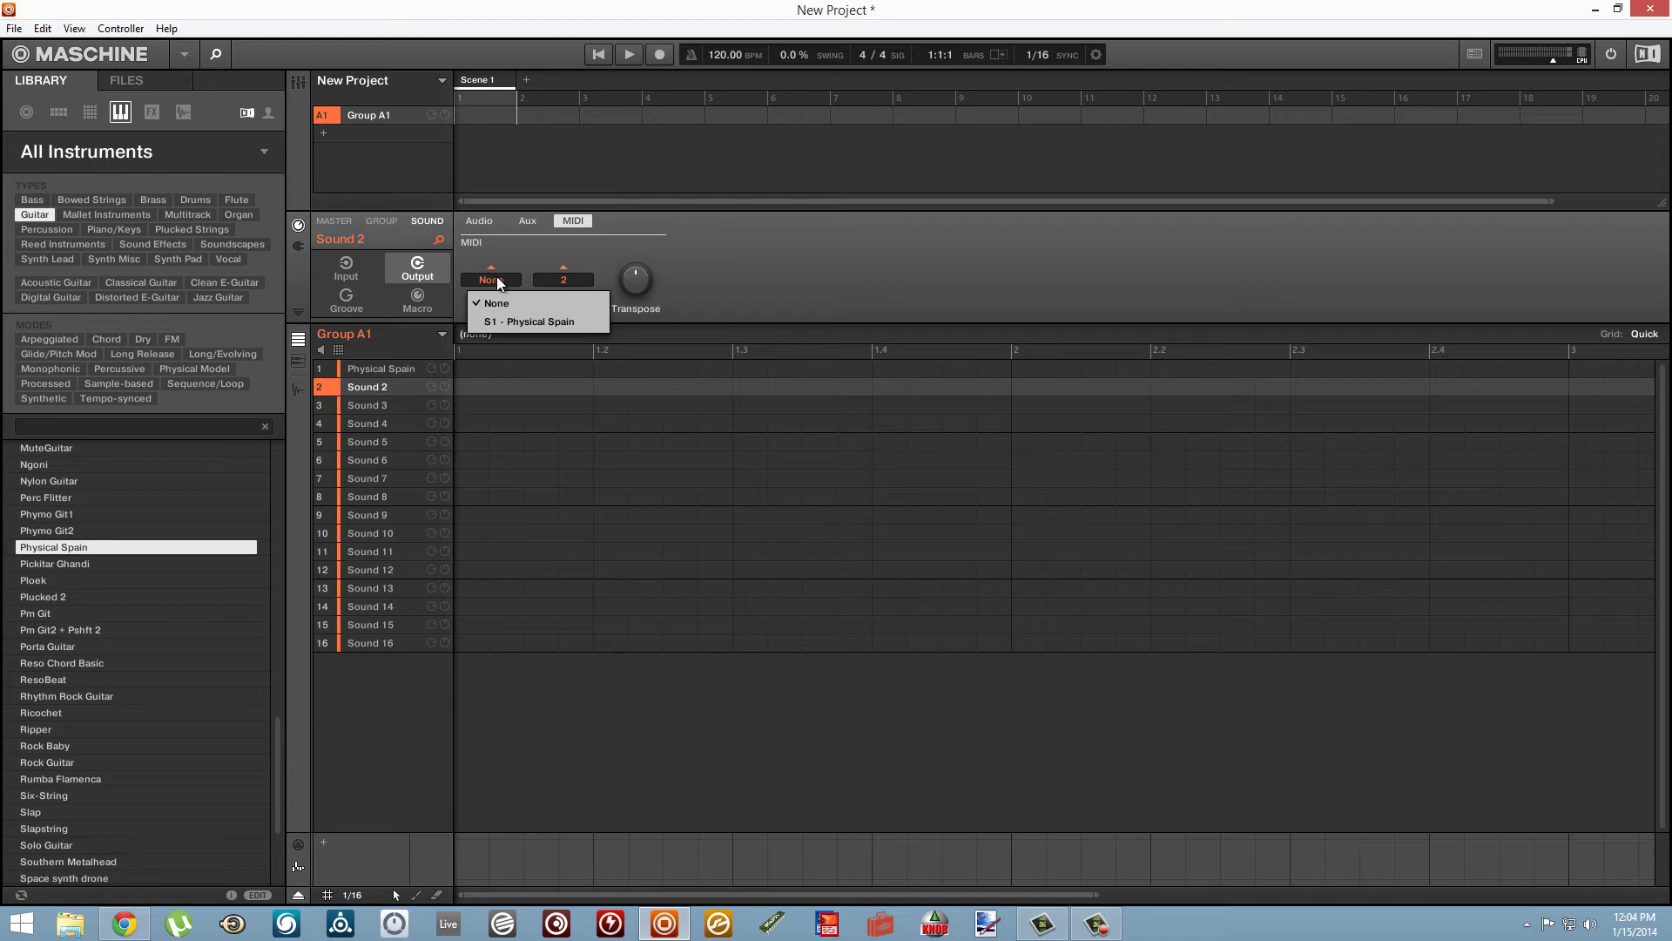
click(509, 322)
click(562, 282)
click(567, 302)
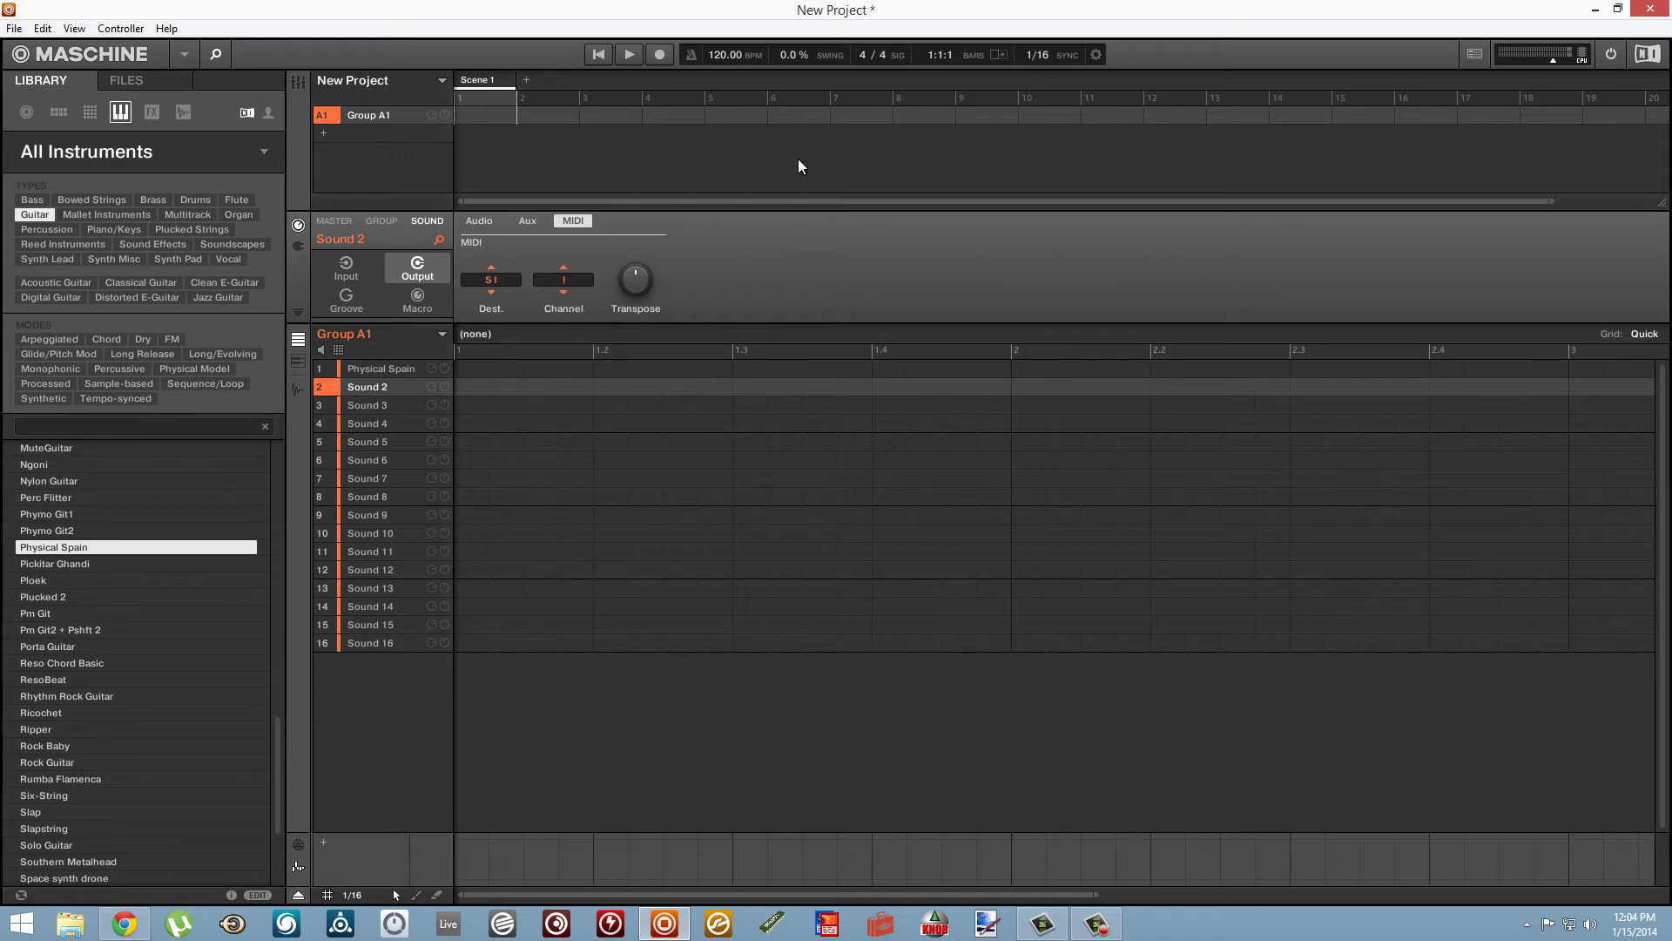
Set Sound 3's MIDI input source to Maschine Mikro MK2 In.
click(368, 404)
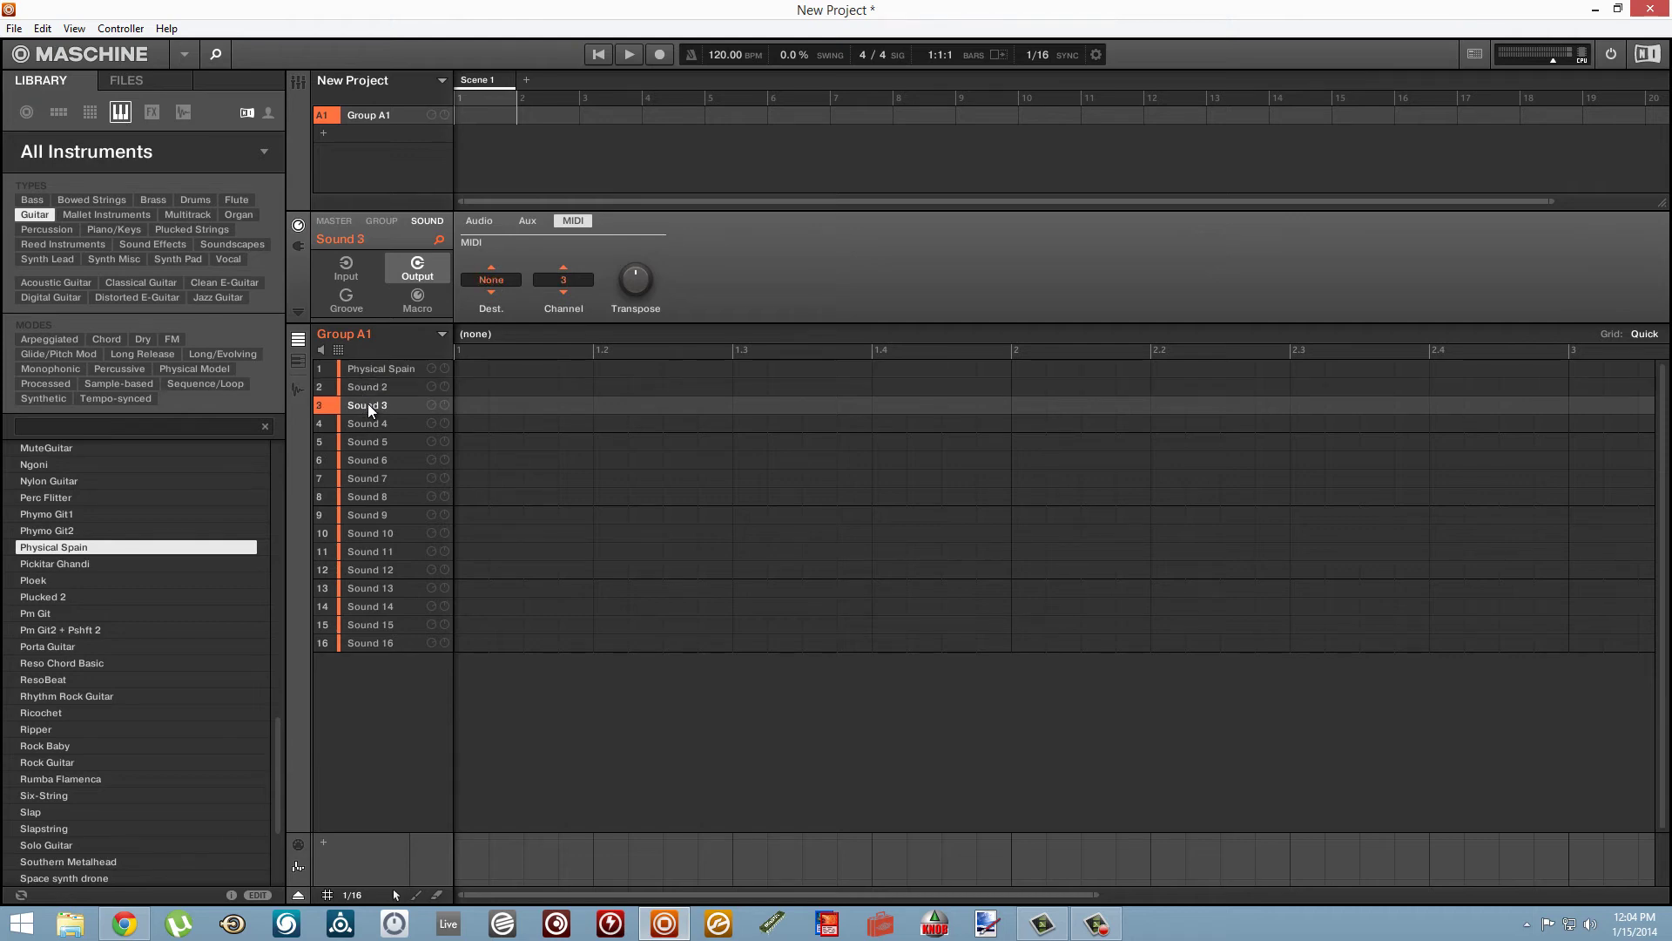
click(351, 270)
click(514, 279)
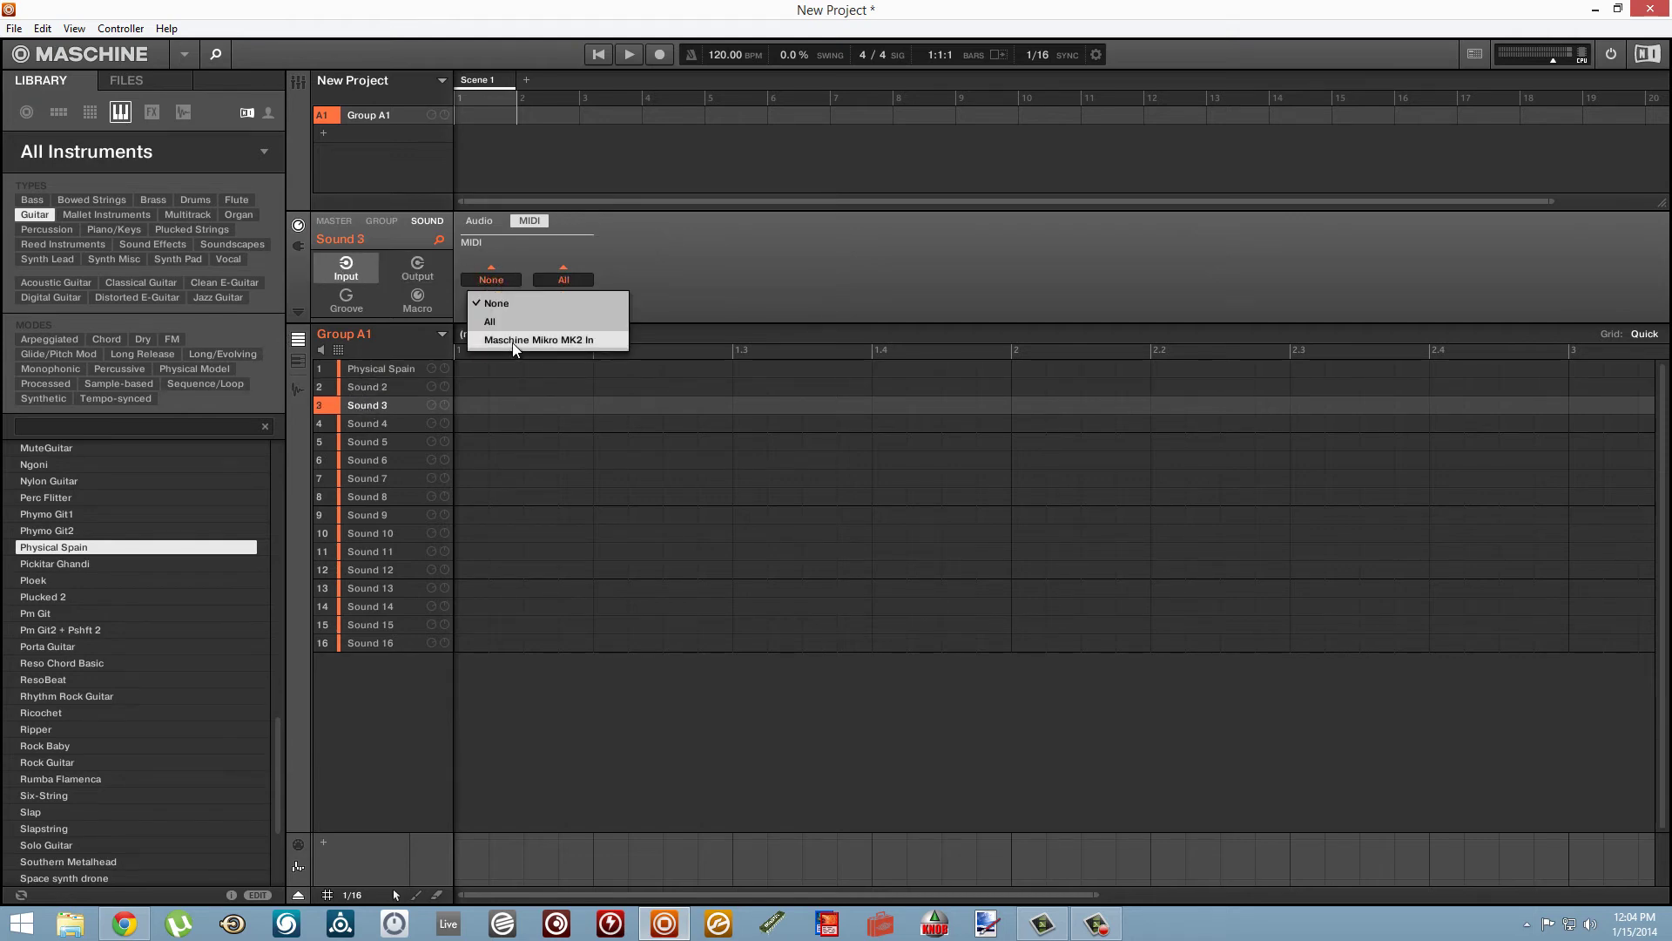
click(512, 342)
Send Sound 3's MIDI output to S1 - Physical Spain on channel 1.
click(417, 270)
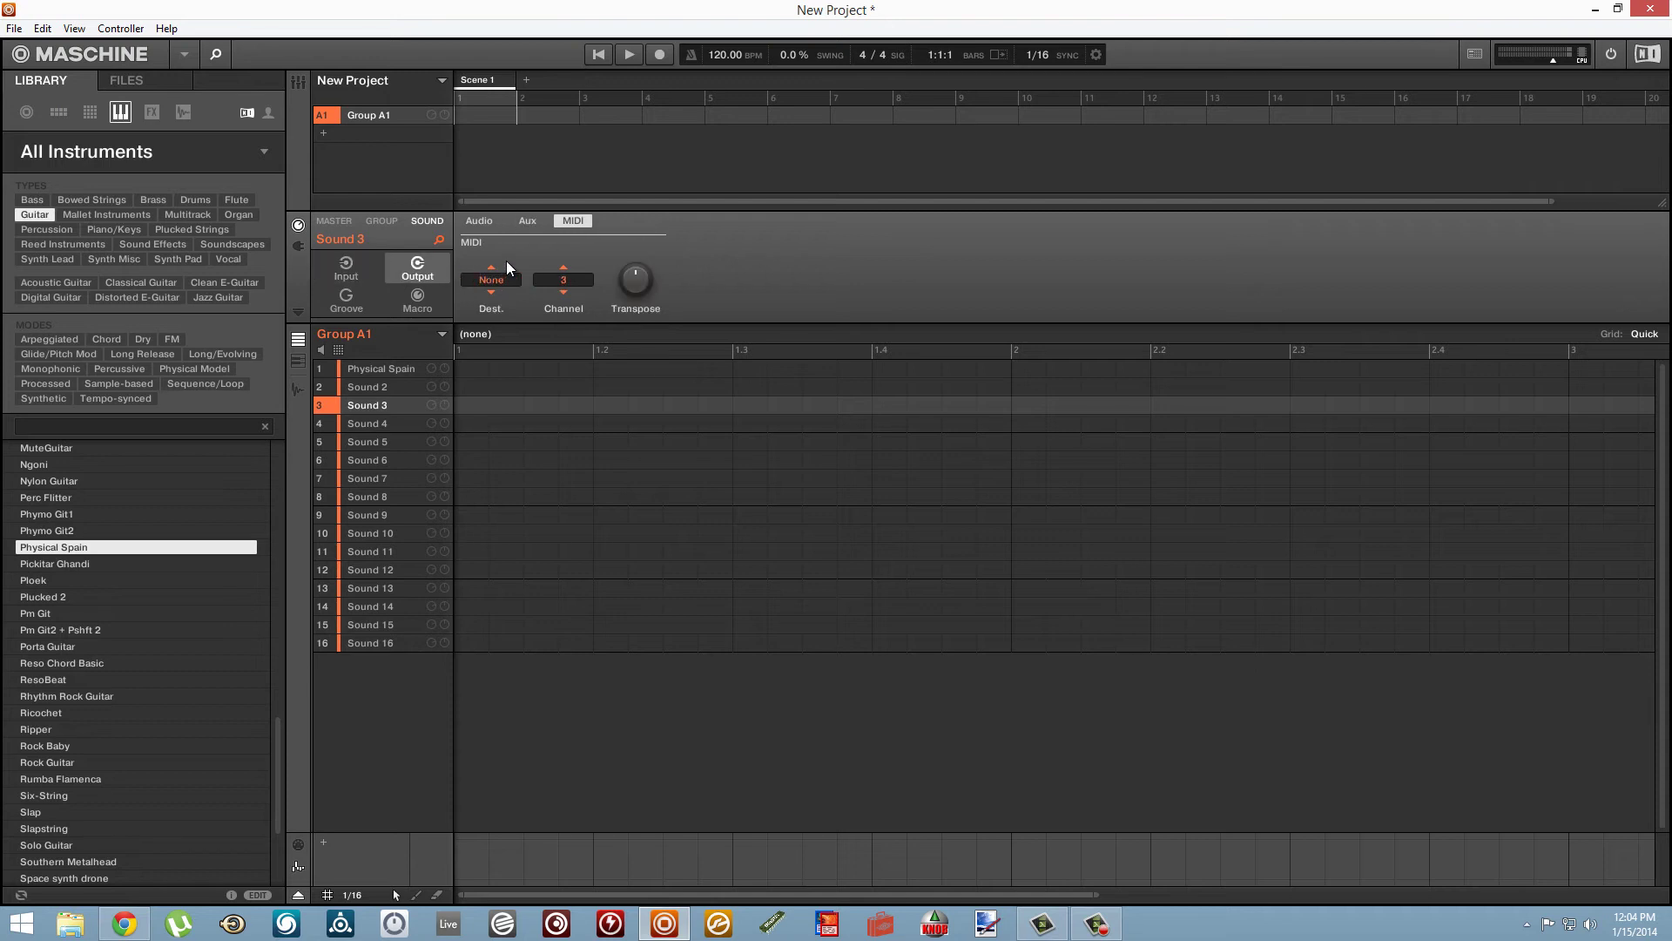
click(491, 281)
click(498, 317)
click(557, 283)
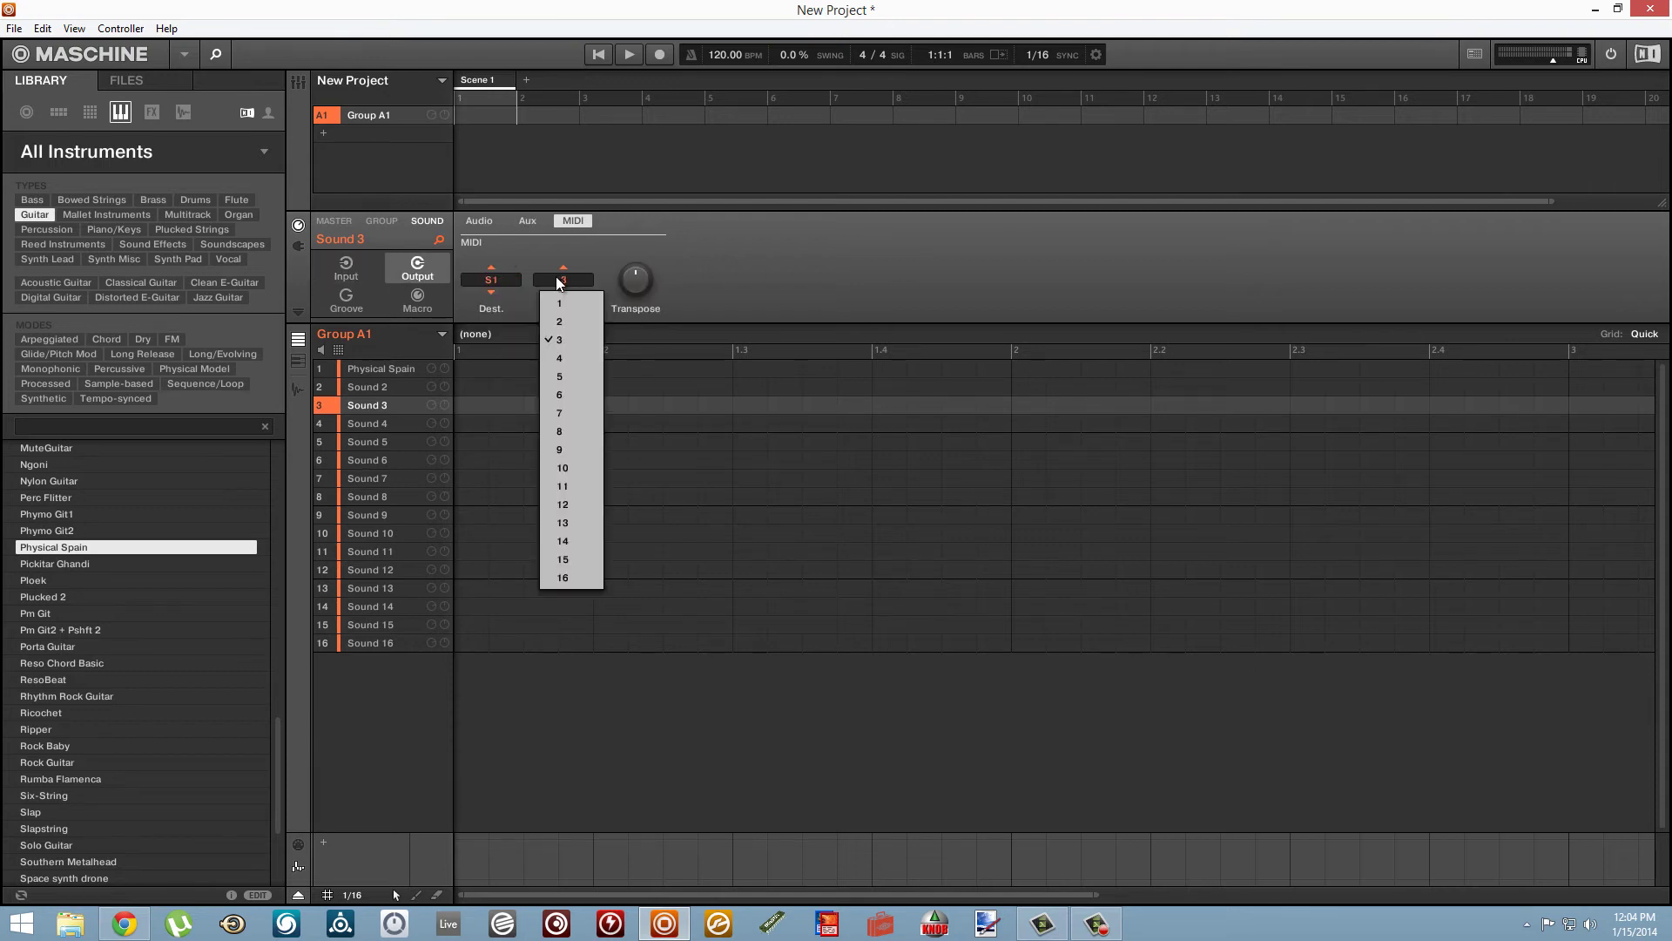
click(572, 305)
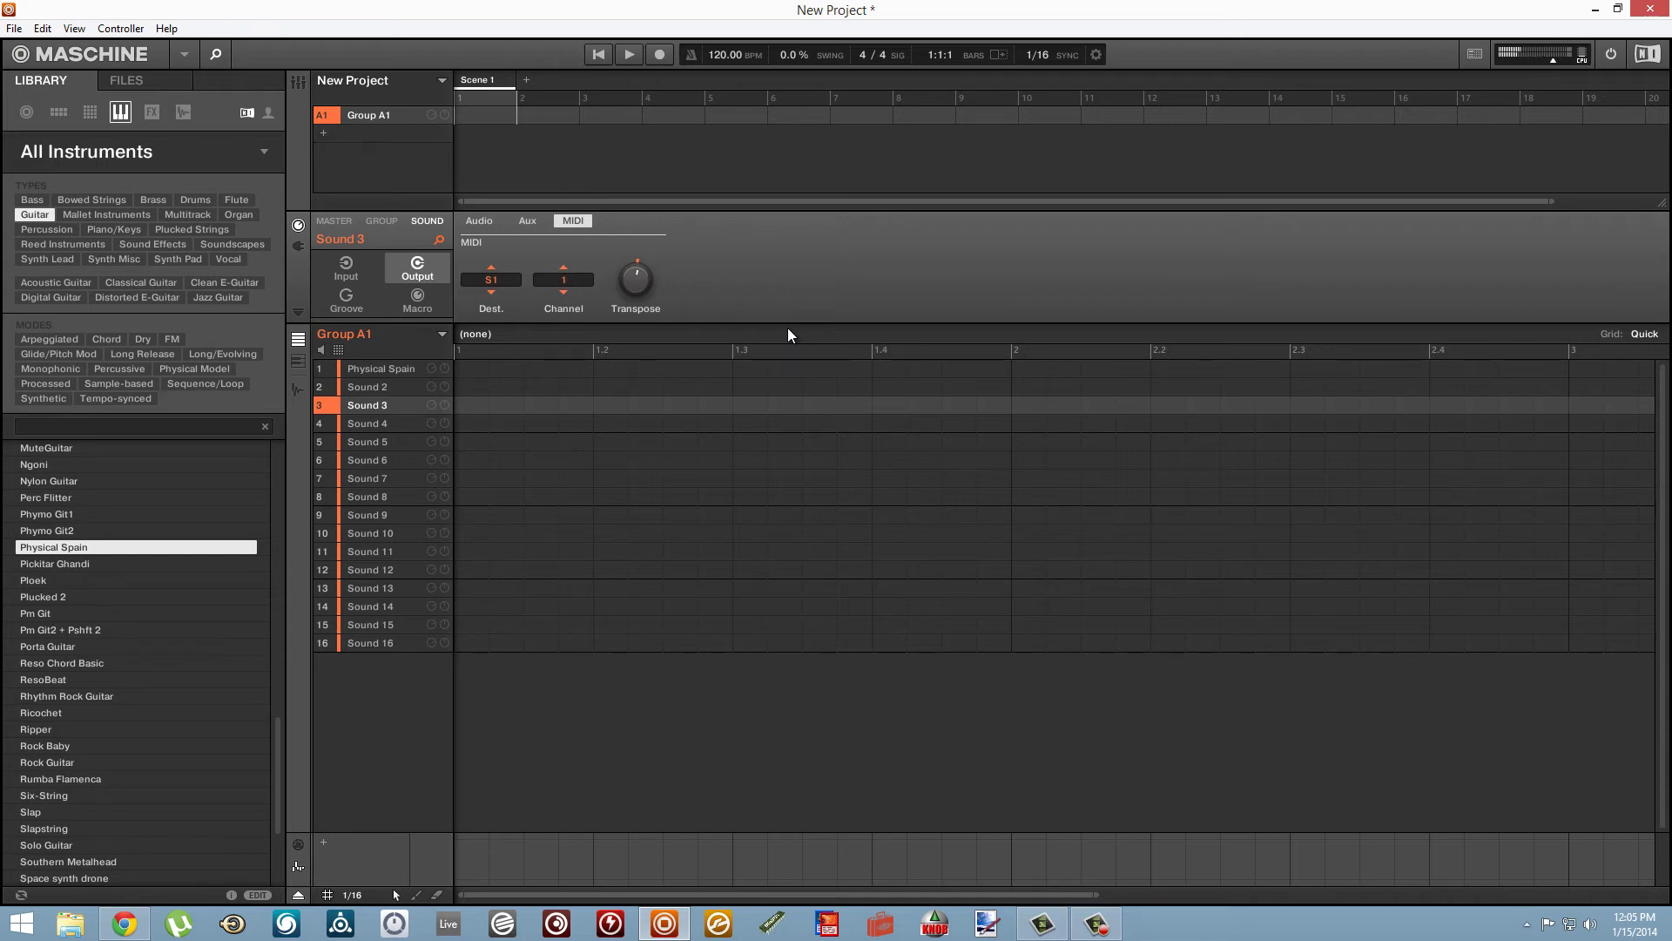
Set Sound 4's MIDI input source to Maschine Mikro MK2 In.
click(356, 424)
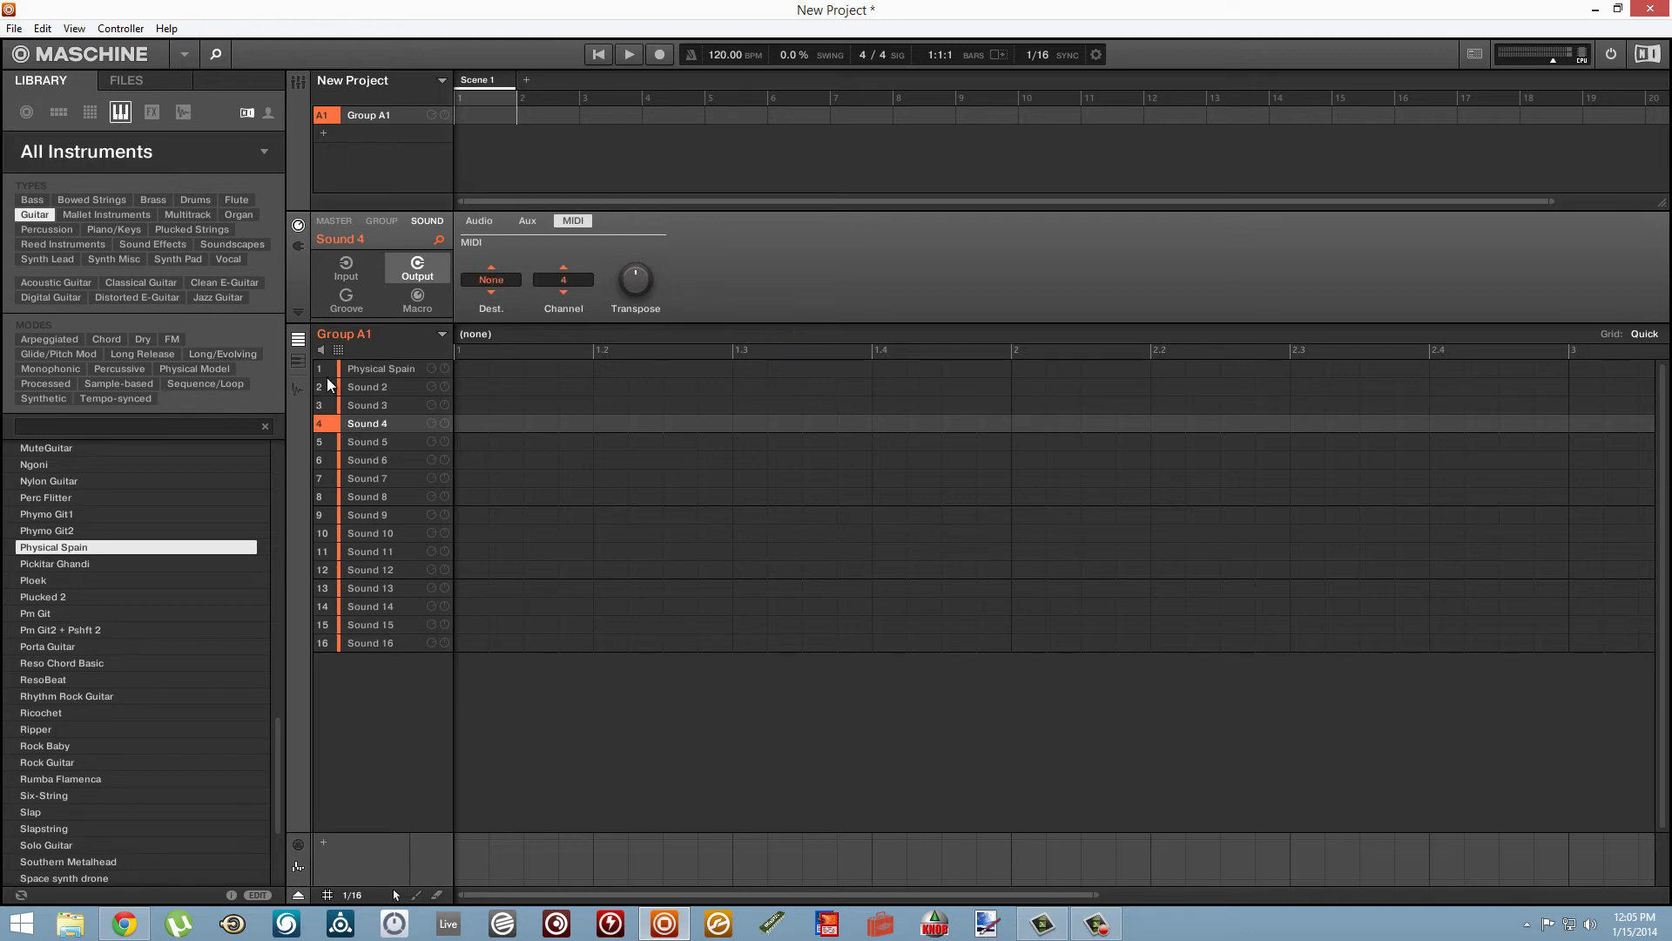
click(345, 269)
click(490, 280)
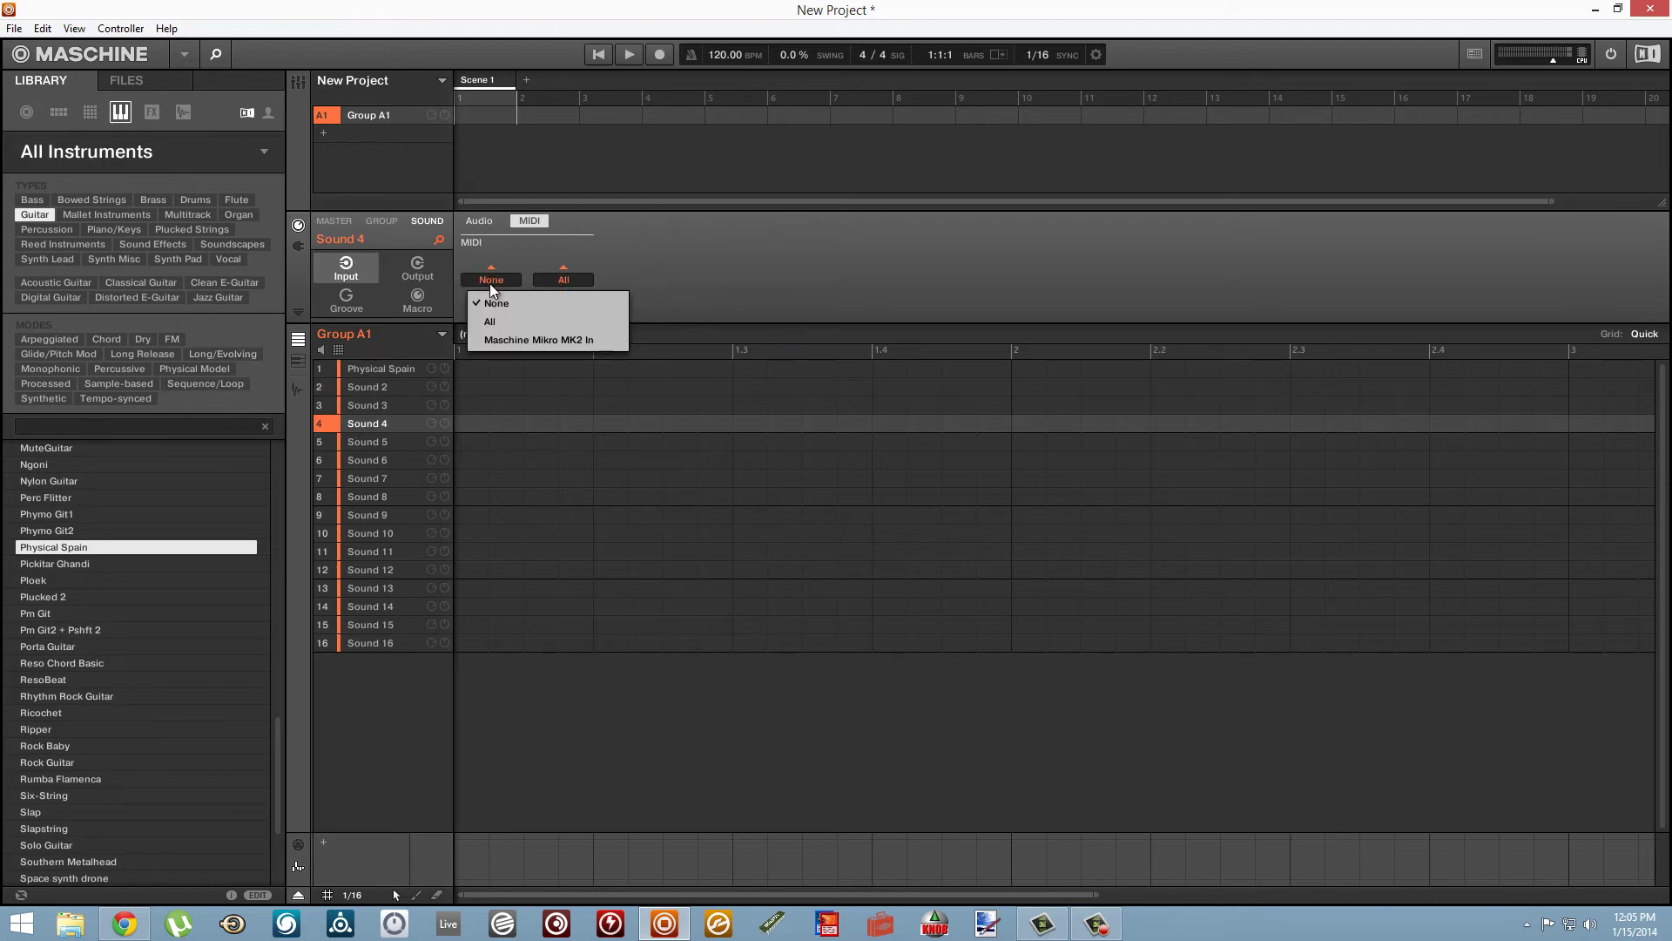
click(498, 339)
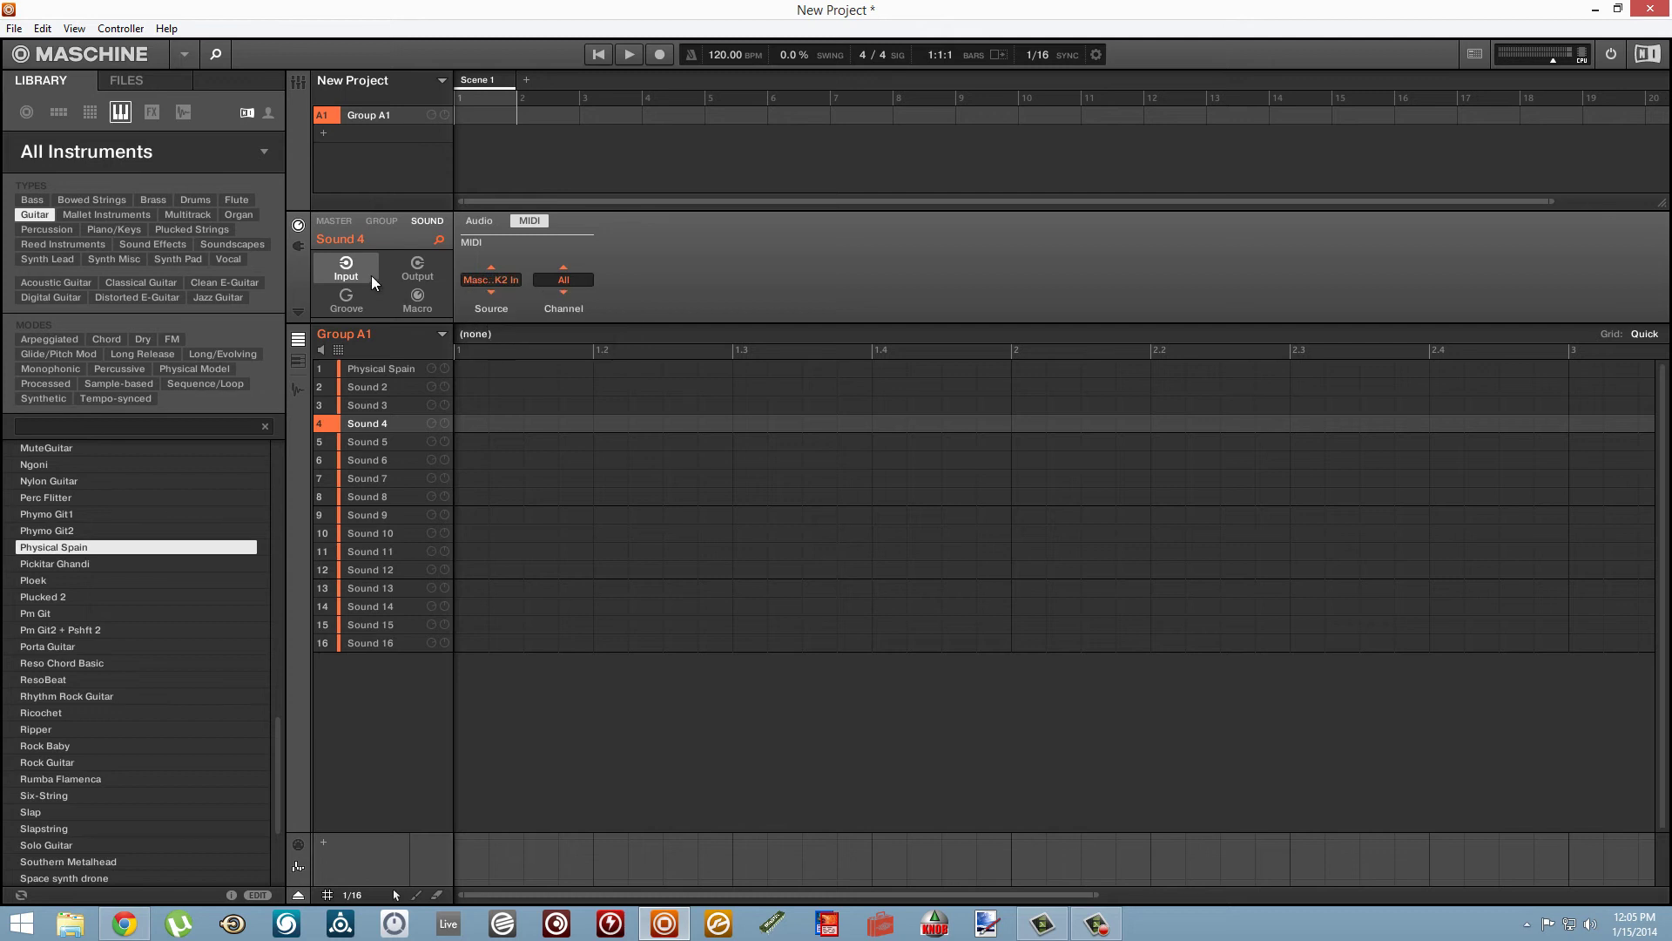
Send Sound 4's MIDI output to S1 - Physical Spain on channel 1.
click(416, 269)
click(484, 279)
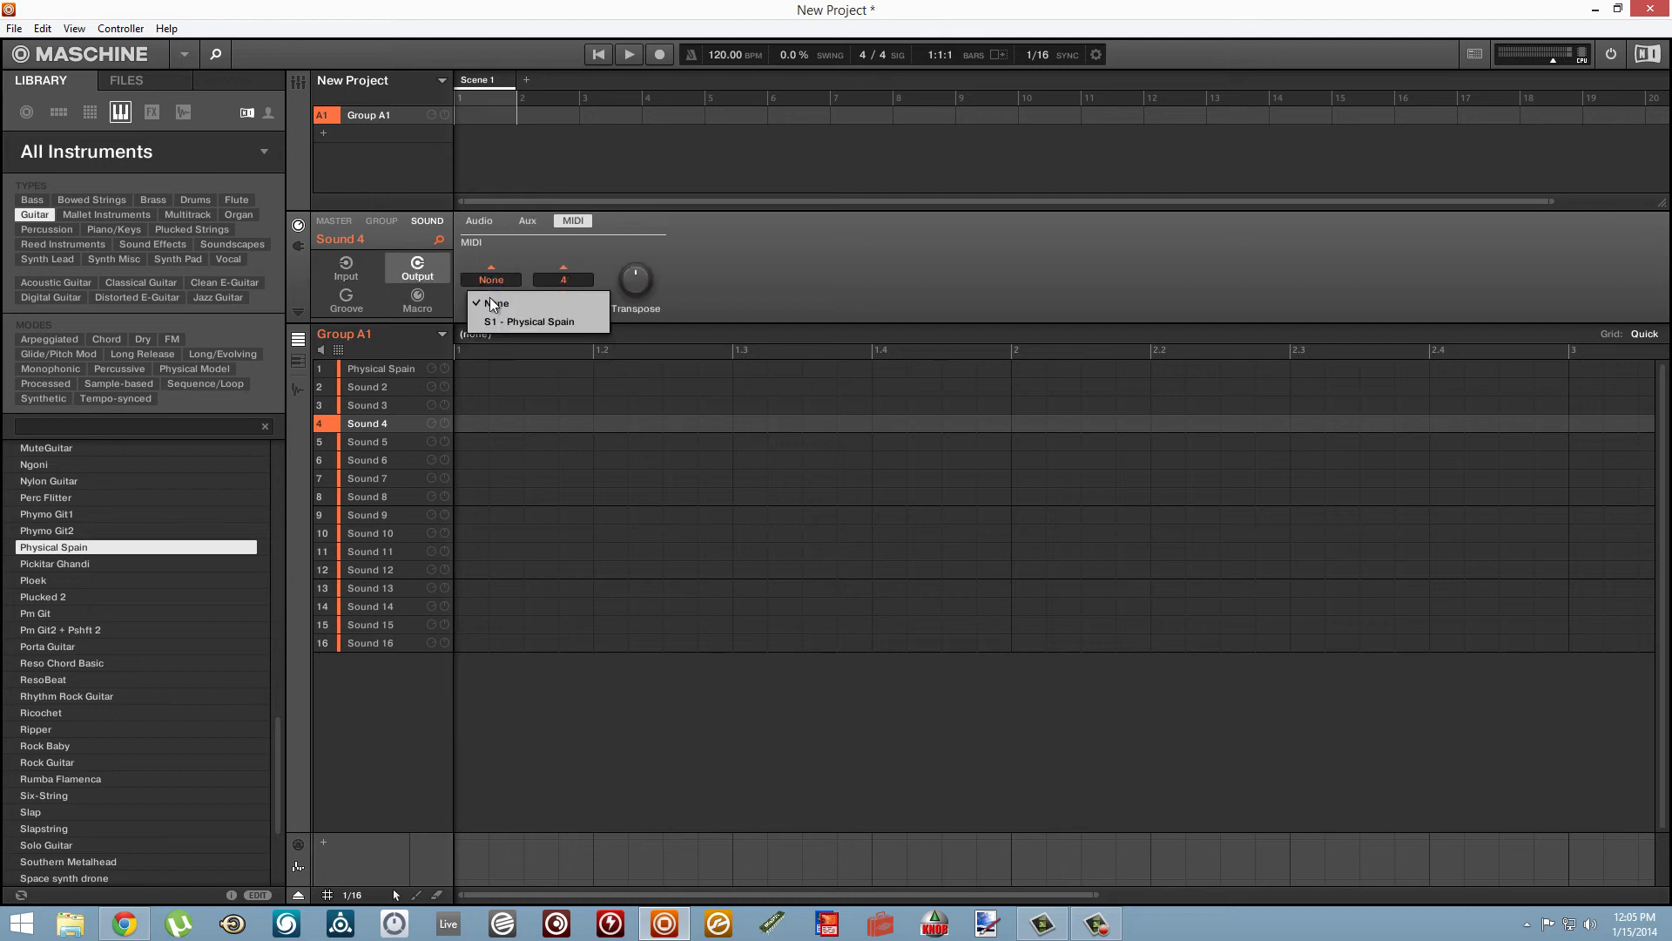
click(522, 321)
click(563, 279)
click(561, 291)
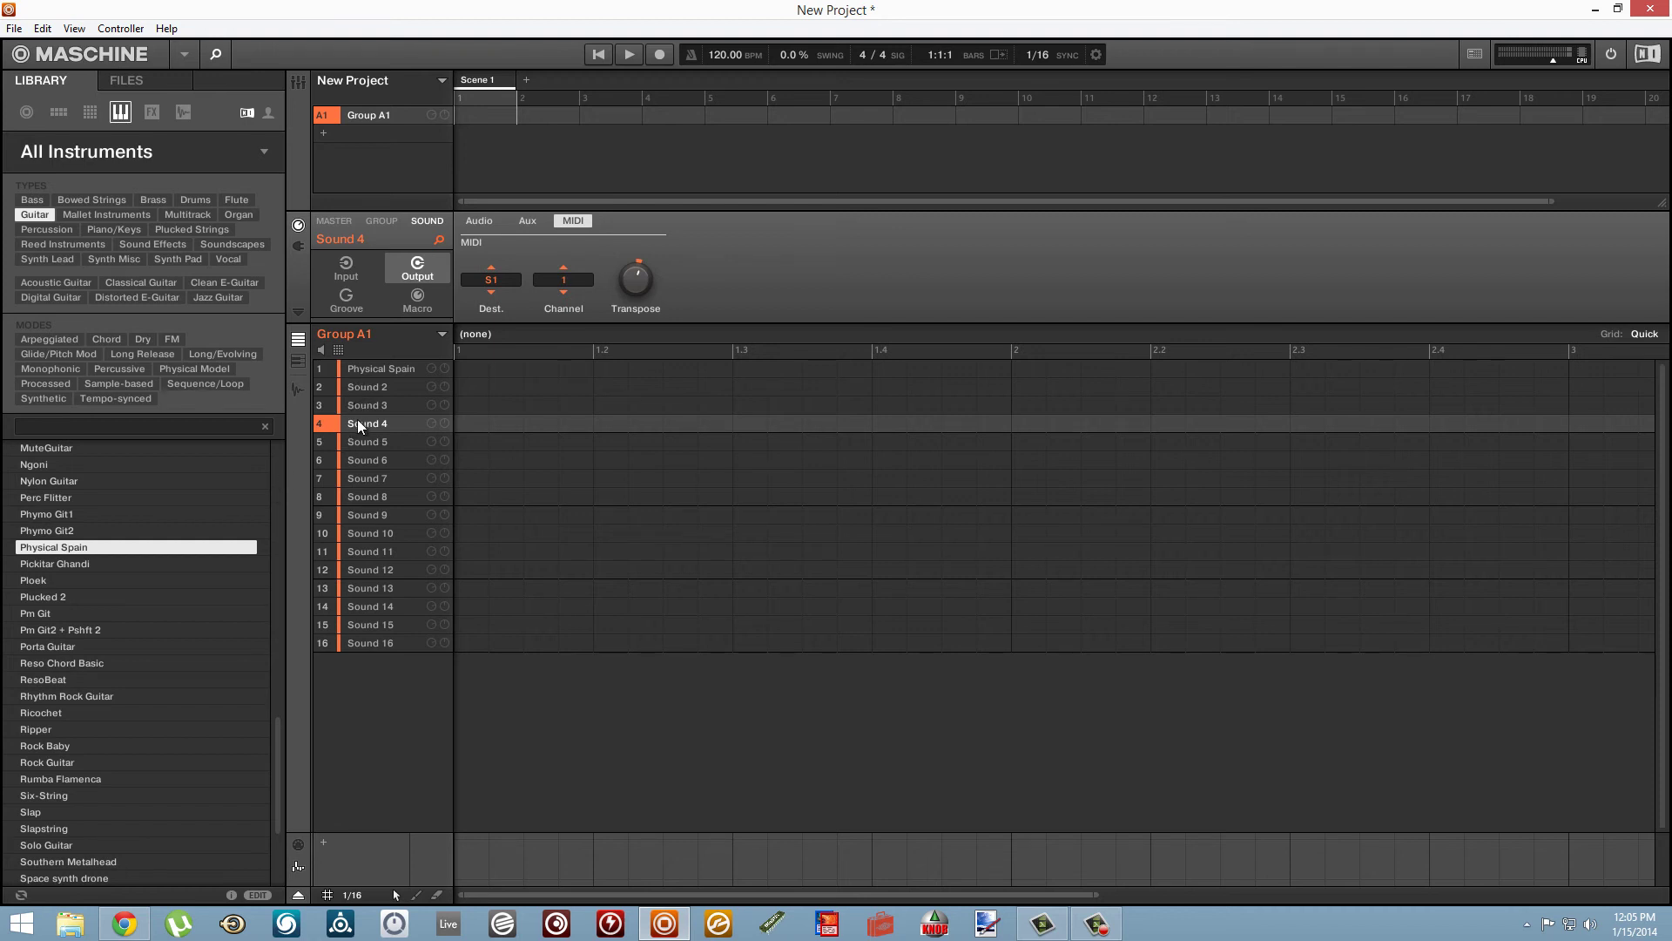
click(373, 441)
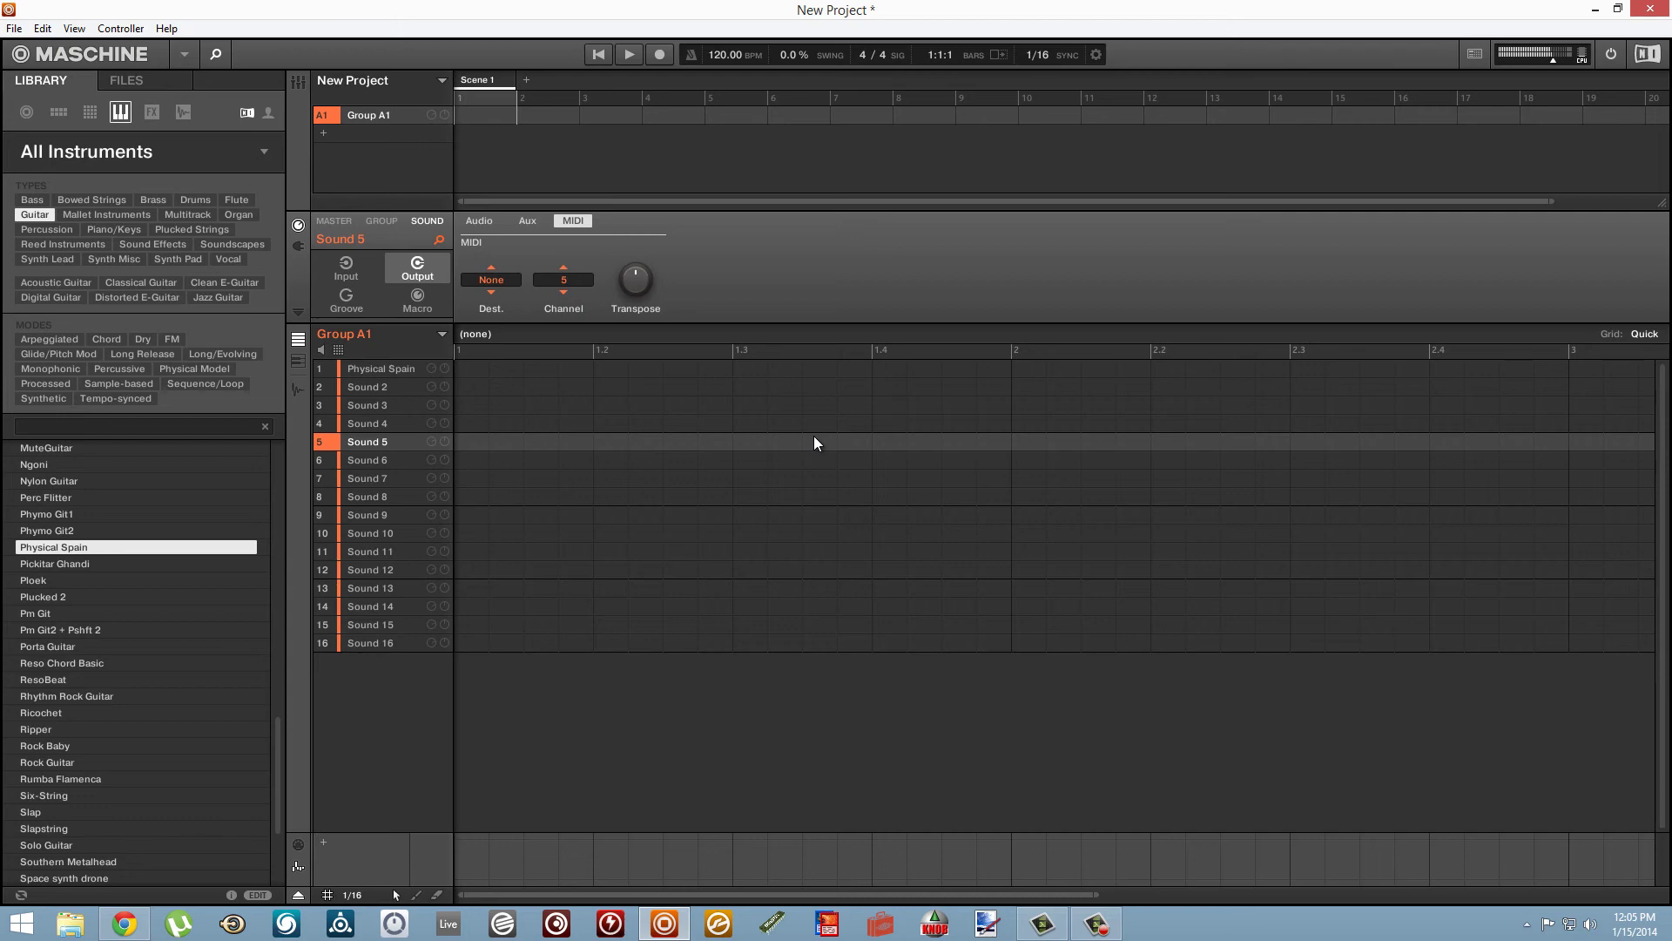
click(319, 405)
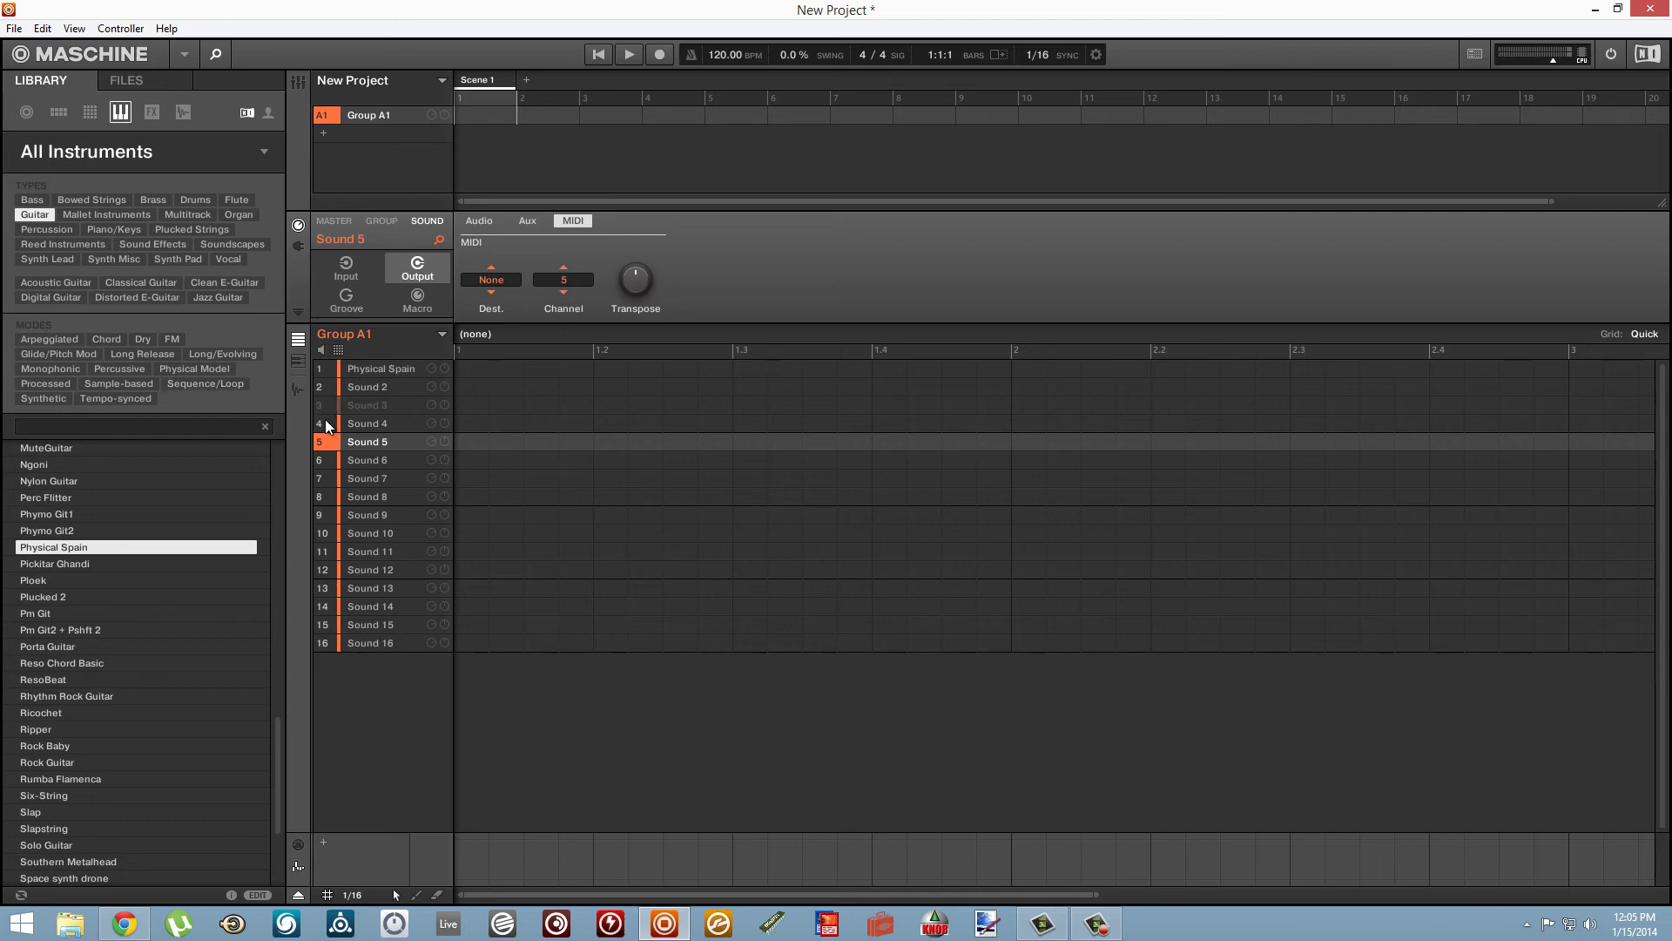